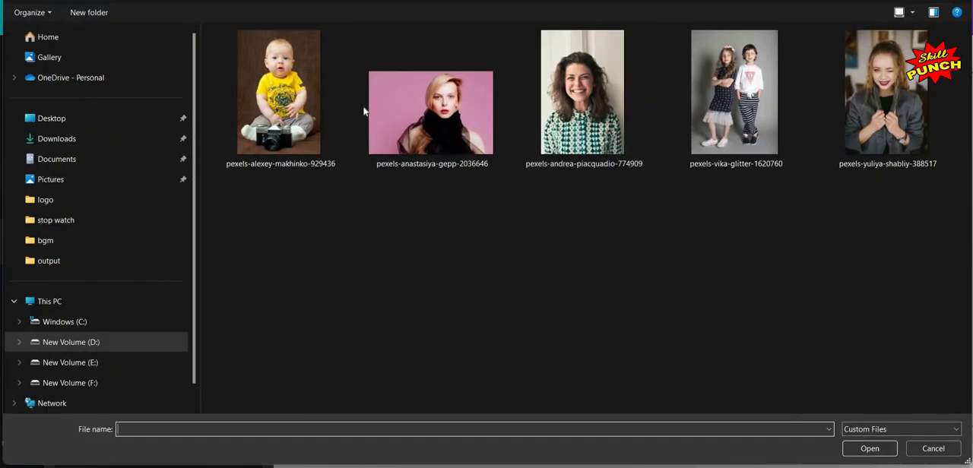
Step: Upload the five portrait photos and place the one of the curly-haired woman in the green patterned shirt on the page
left_click_drag(302, 103, 304, 71)
key("Return")
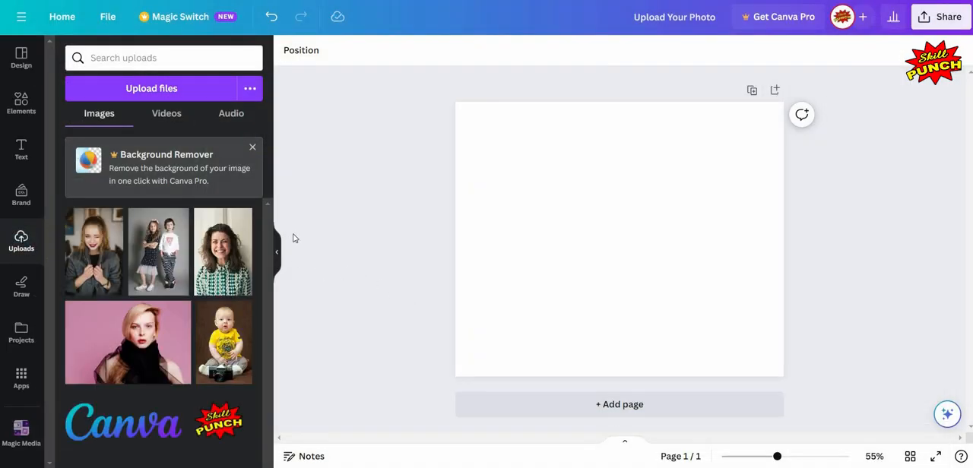
left_click(232, 249)
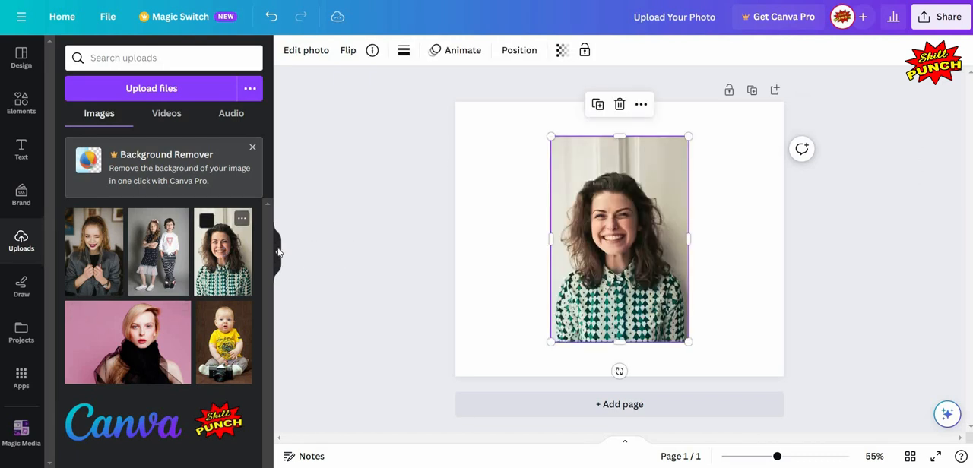
Step: Enlarge the curly-haired woman's photo until it spans the full height of the page and is horizontally centred
left_click(279, 248)
left_click(428, 343)
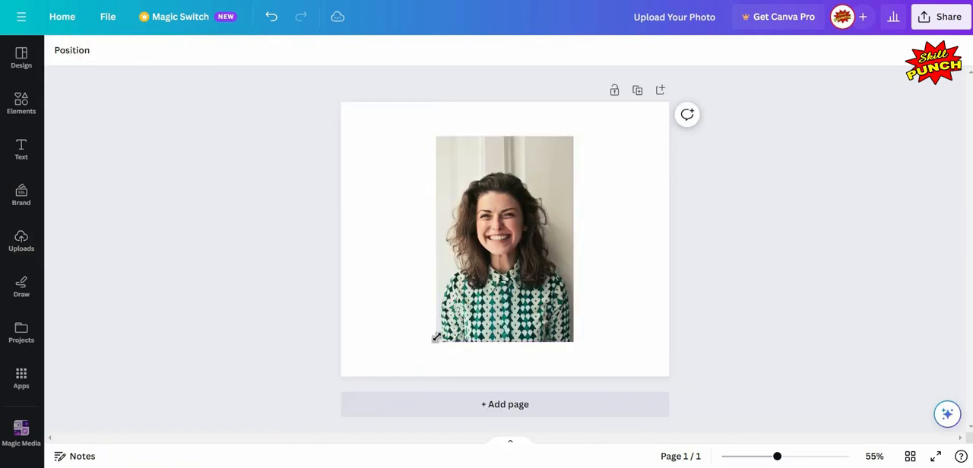
left_click(437, 340)
left_click_drag(435, 342, 413, 377)
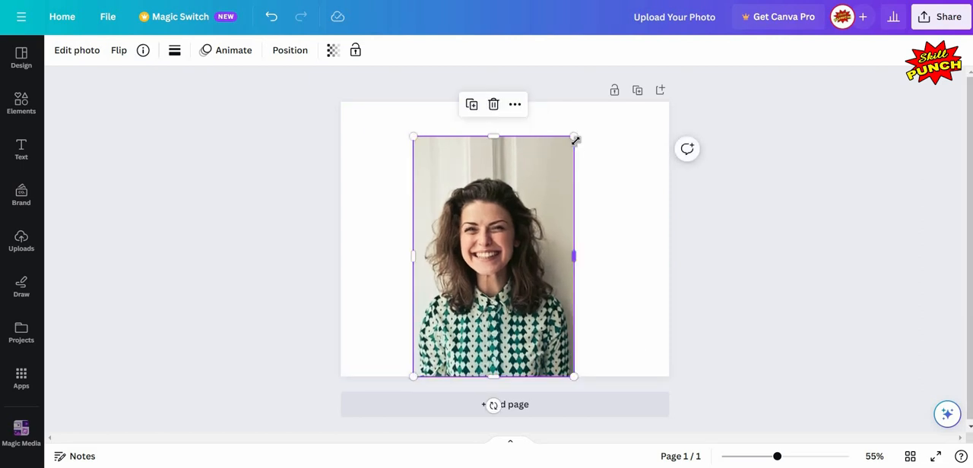
left_click_drag(613, 121, 749, 253)
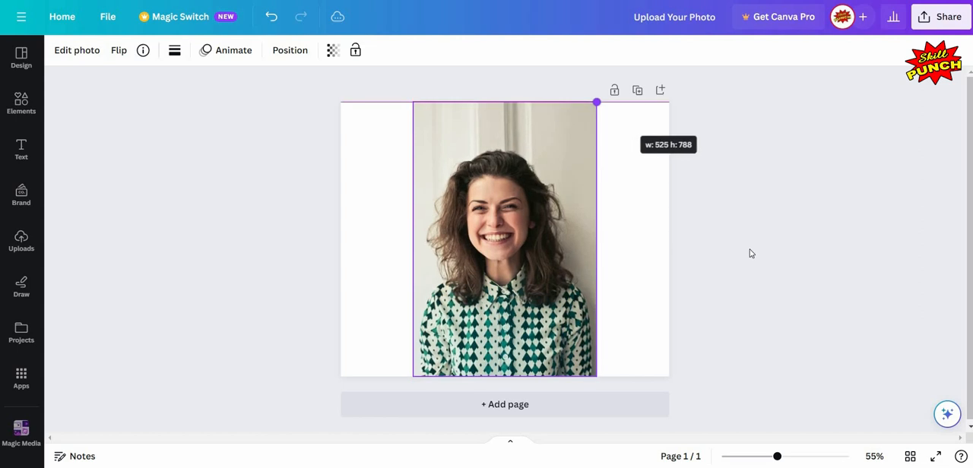
Step: Search the elements library for "mask" and limit the results to graphics
left_click(784, 456)
left_click(792, 456)
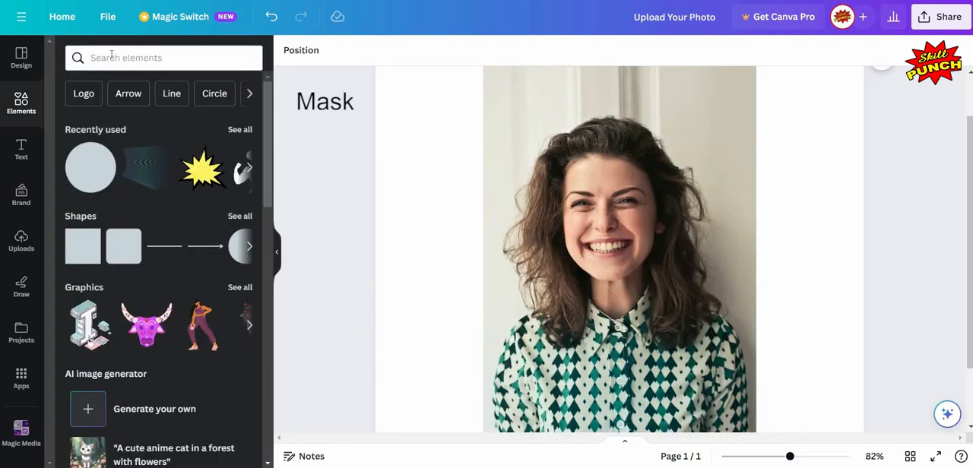
left_click(111, 55)
type("mask")
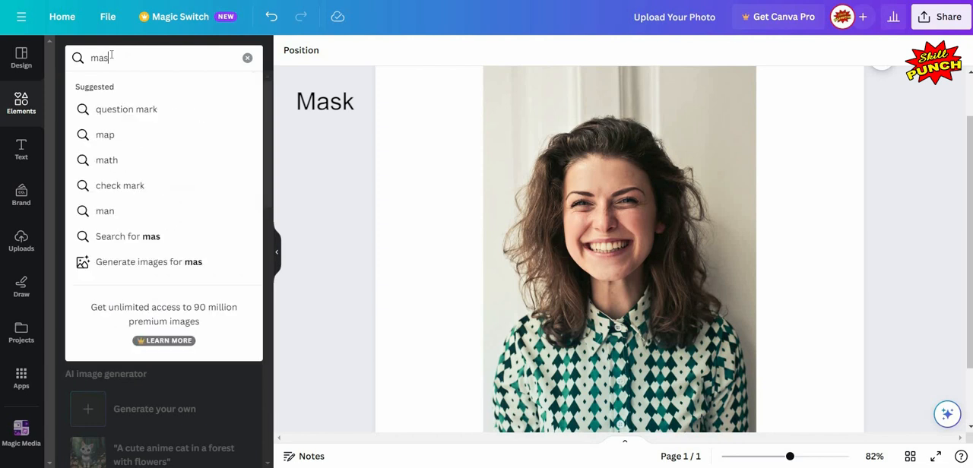
left_click(140, 235)
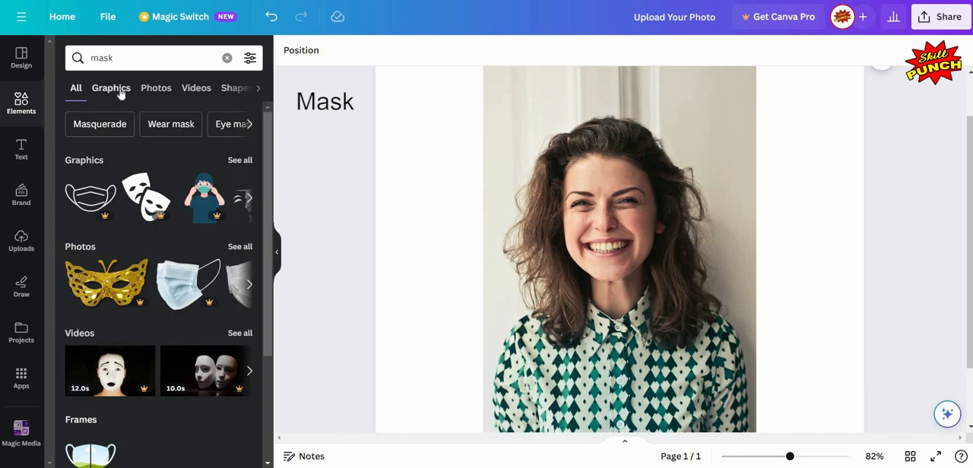
left_click(120, 90)
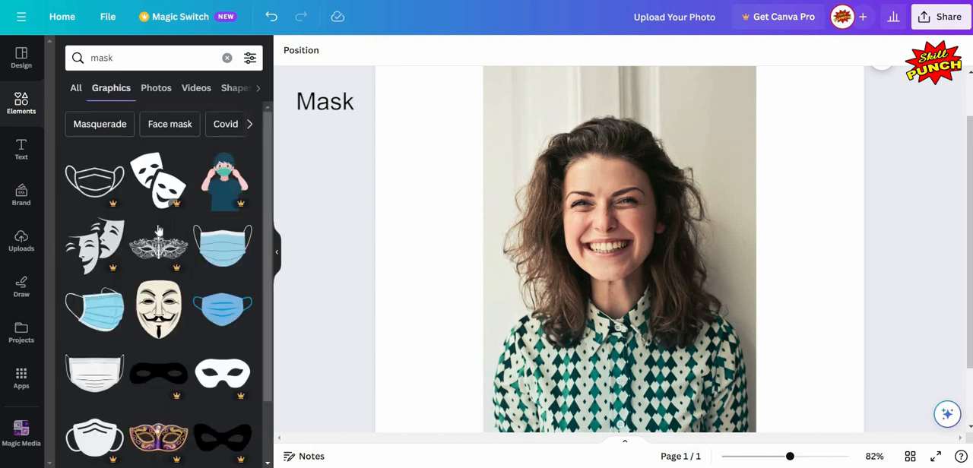
Step: Add the blue and pink feathered masquerade mask and place it, scaled down, over the woman's eyes
scroll(158, 229, "down", 5)
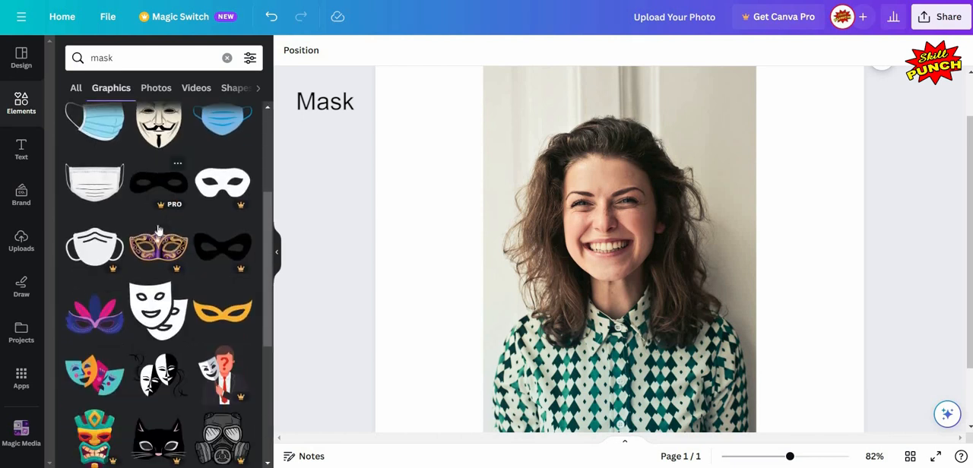
left_click(93, 260)
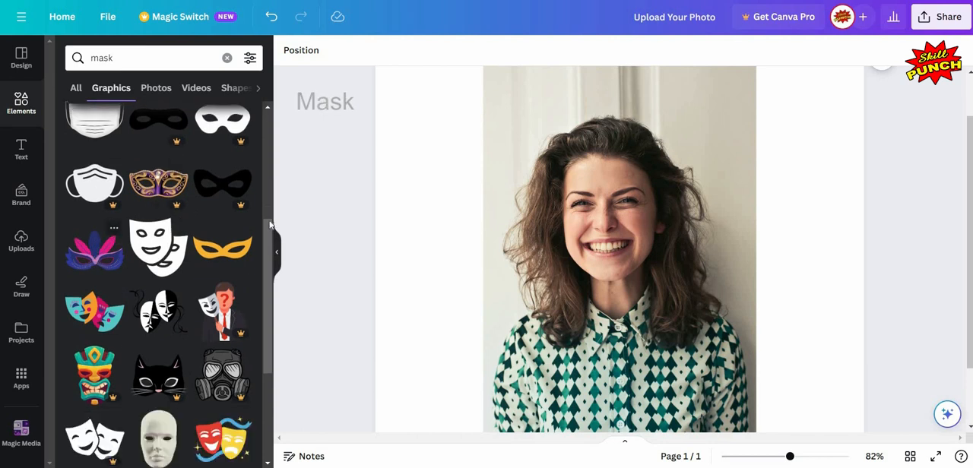
left_click(278, 258)
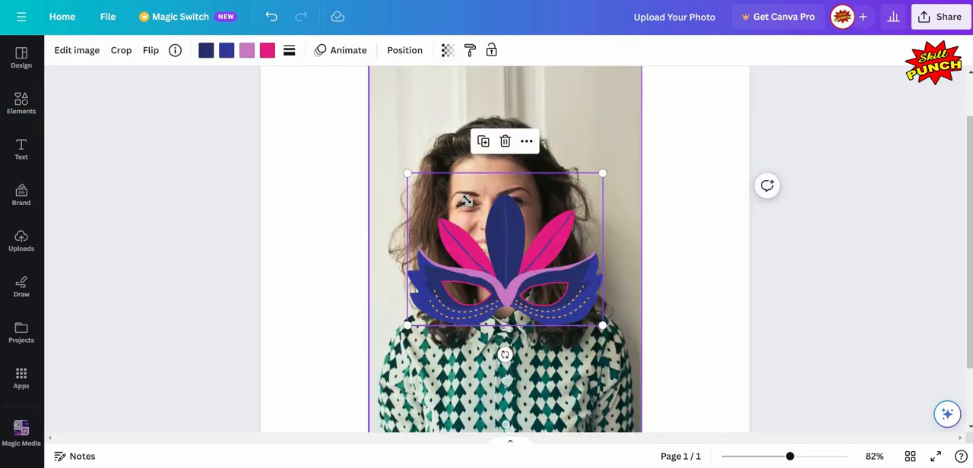
left_click_drag(467, 200, 489, 195)
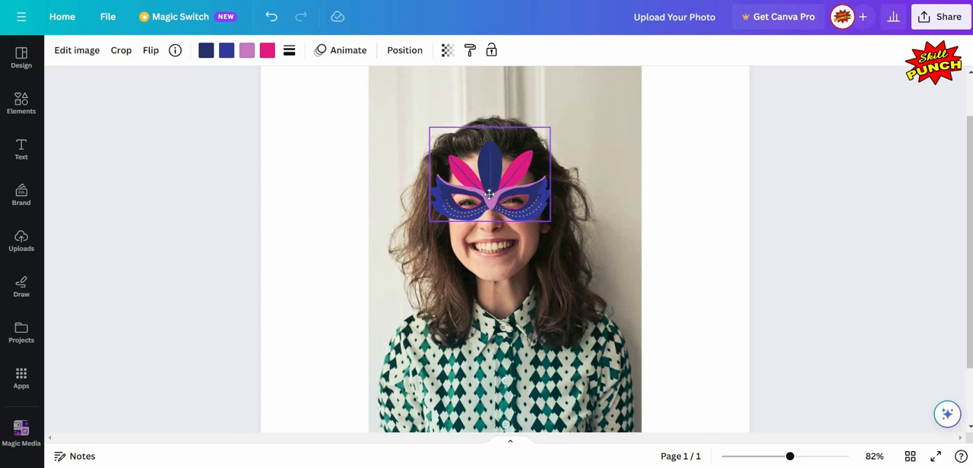
left_click(691, 270)
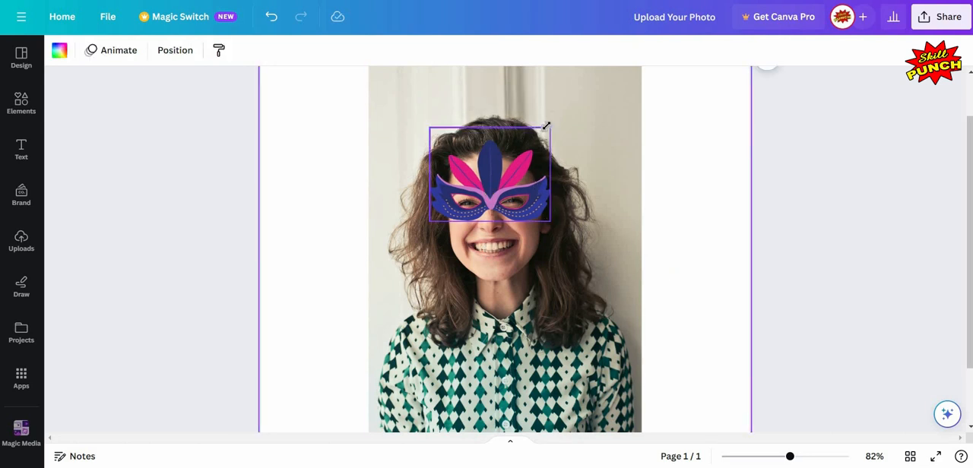
Step: Shrink the feathered mask slightly and recentre it over the woman's eyes
left_click(538, 145)
left_click_drag(548, 128, 540, 135)
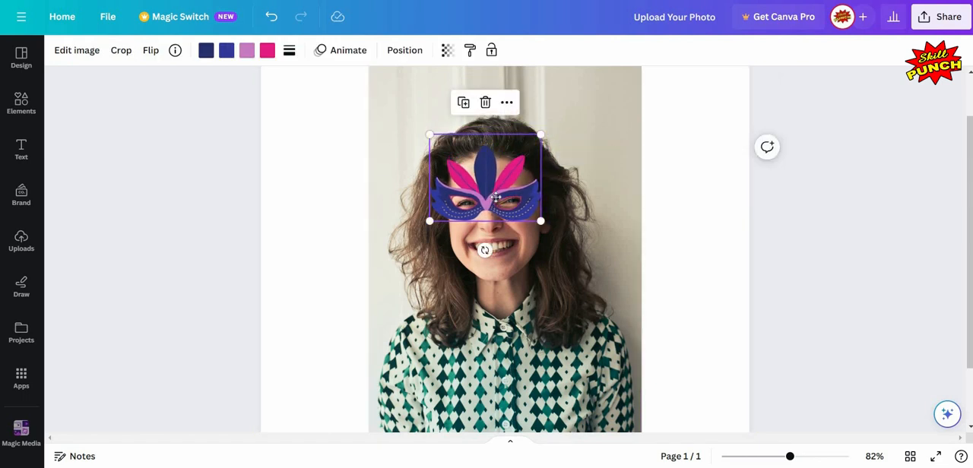
left_click_drag(496, 197, 493, 199)
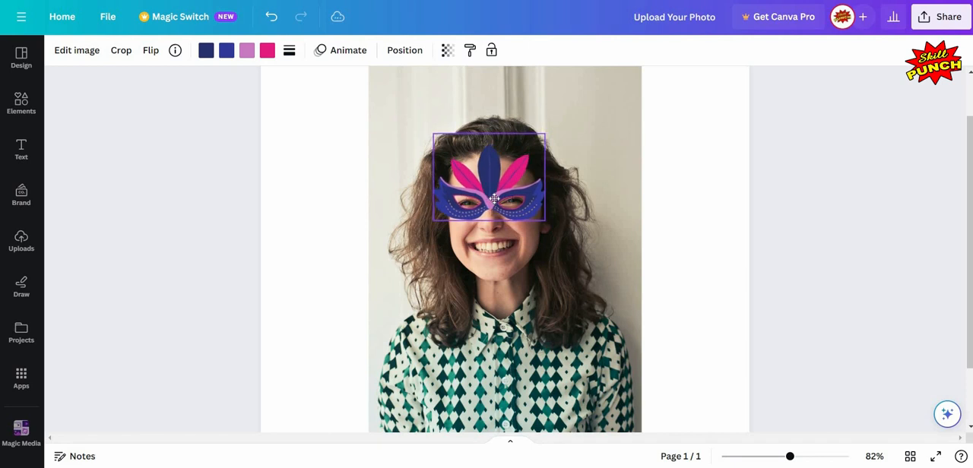
left_click(672, 250)
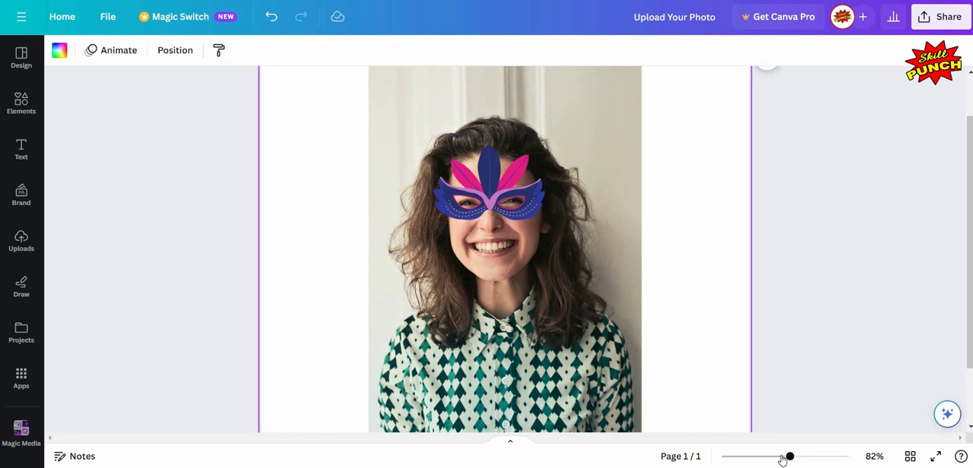
Step: Add a second page and place the uploaded photo of the blonde woman in the black scarf on it
left_click(782, 457)
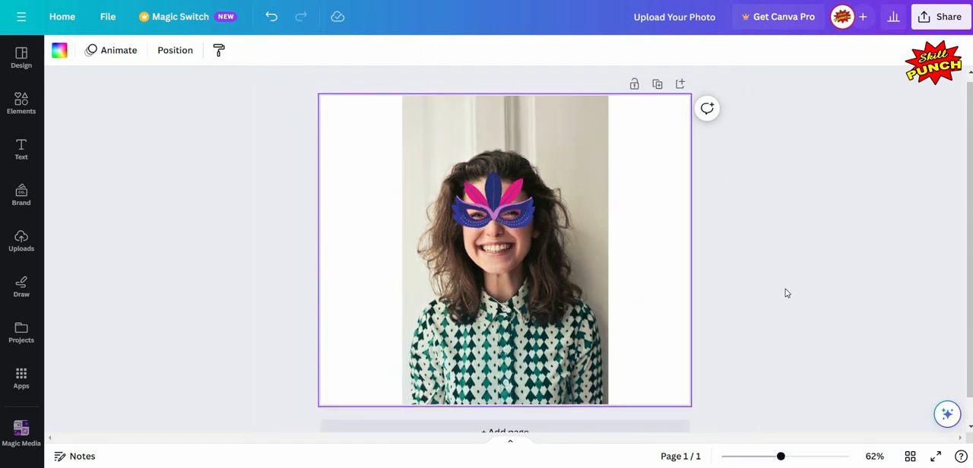
left_click(787, 294)
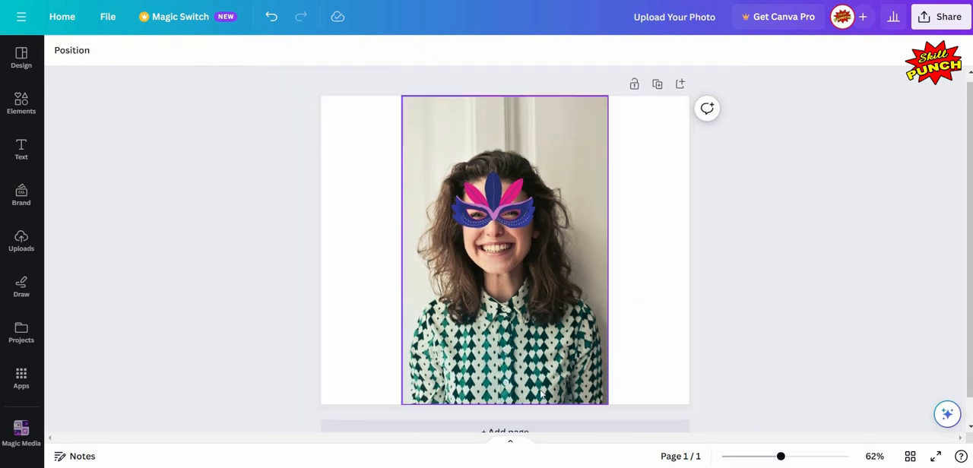
scroll(672, 279, "down", 1)
scroll(642, 313, "up", 1)
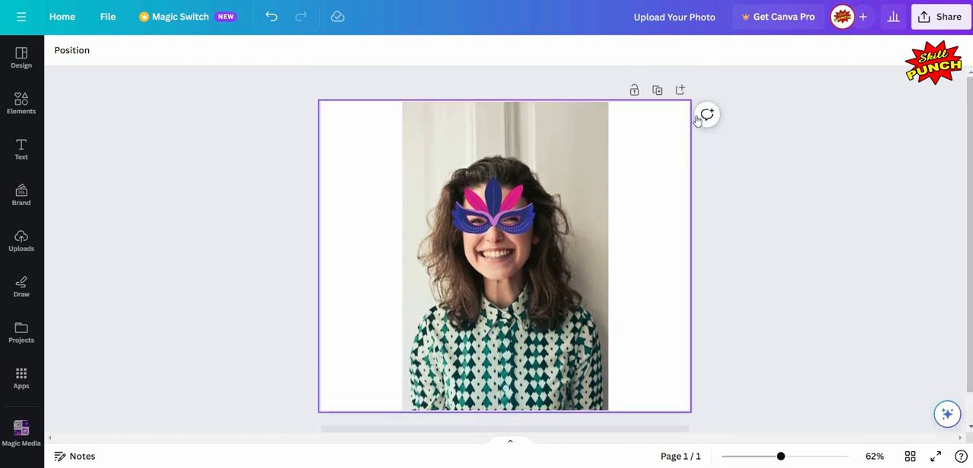
scroll(553, 408, "down", 1)
left_click(547, 404)
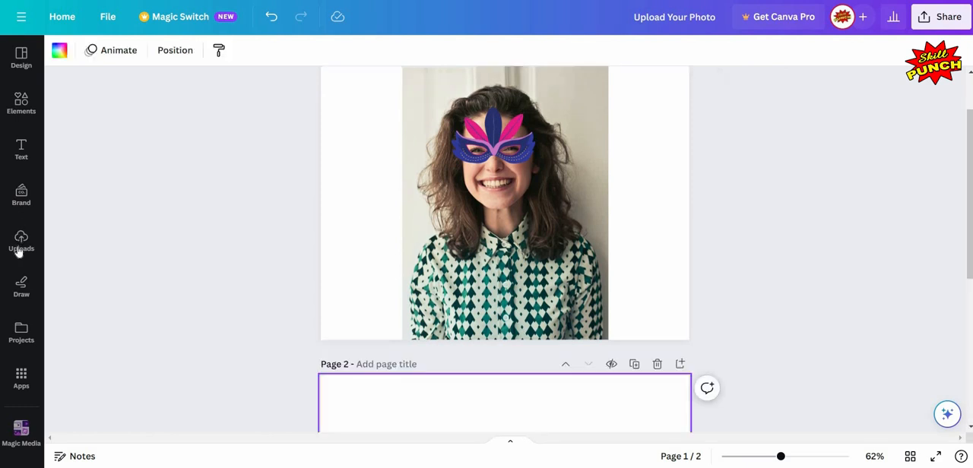
left_click(21, 242)
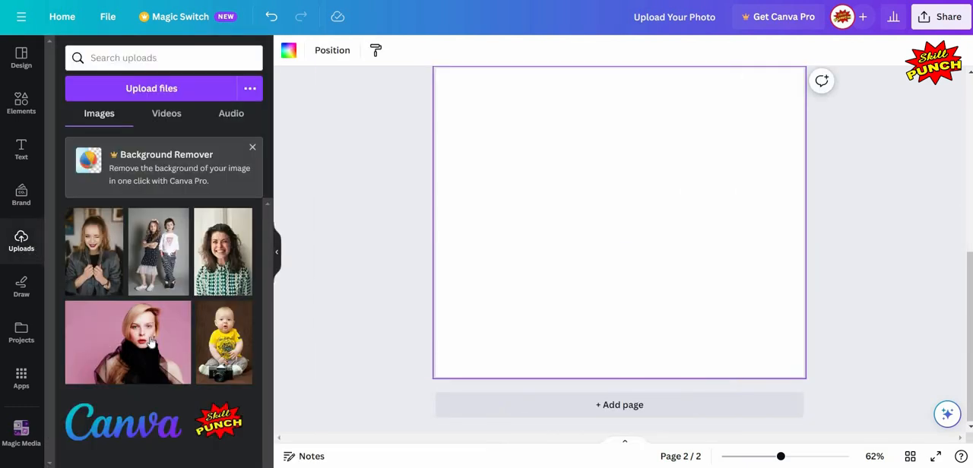
mouse_move(151, 344)
left_click(276, 253)
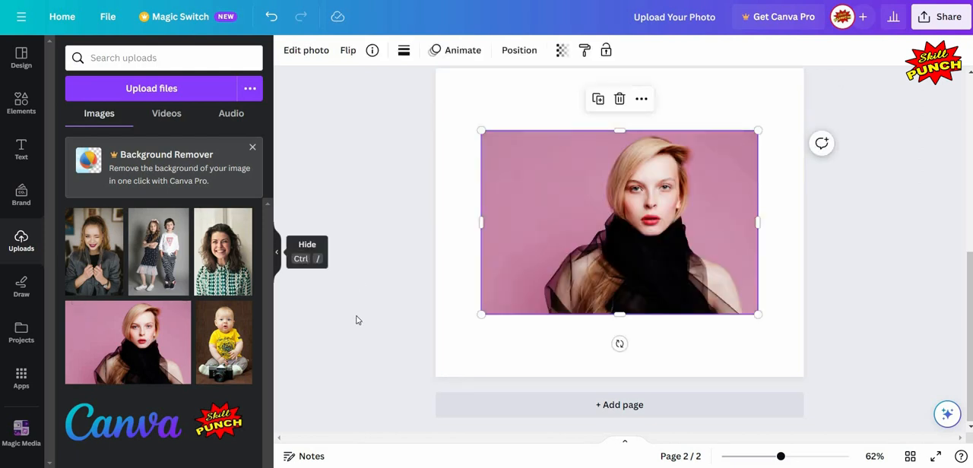
Step: Enlarge the blonde woman's photo until it covers the whole second page, and reposition it with her face near the centre
left_click(362, 332)
left_click(364, 314)
left_click_drag(367, 314, 269, 369)
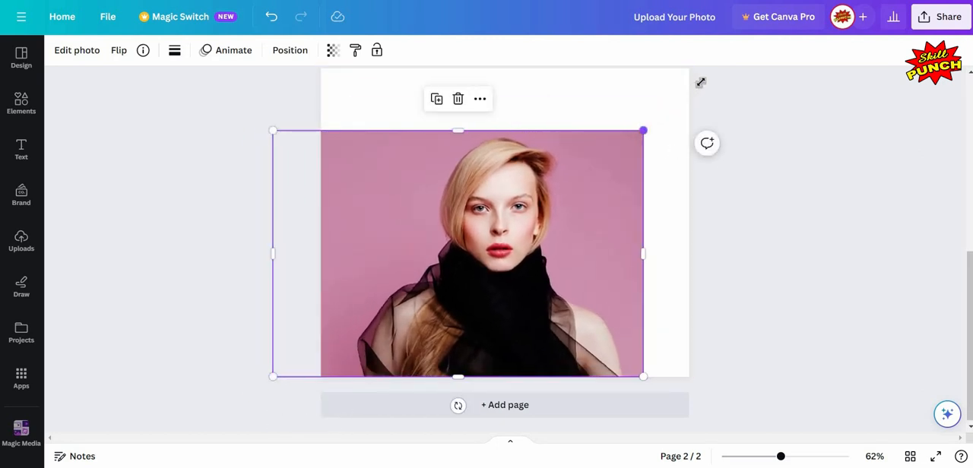
left_click_drag(643, 131, 742, 67)
left_click_drag(605, 179, 560, 180)
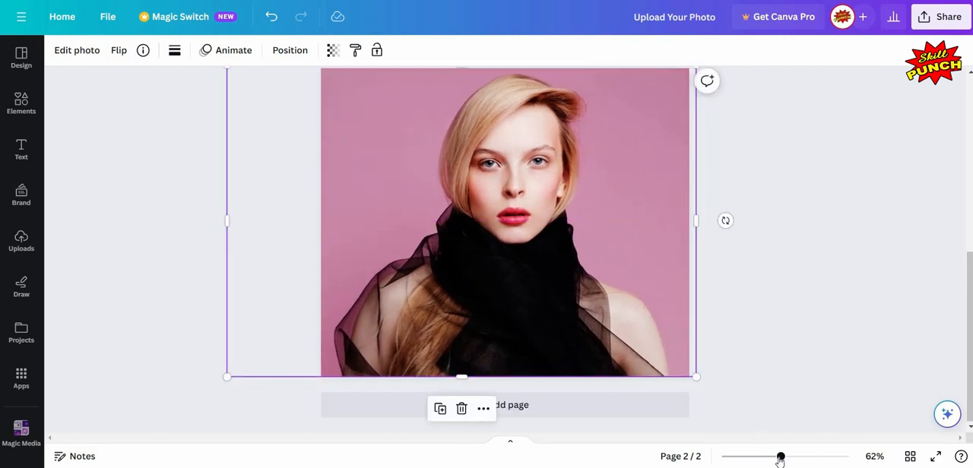
scroll(781, 459, "down", 3)
scroll(805, 327, "up", 3)
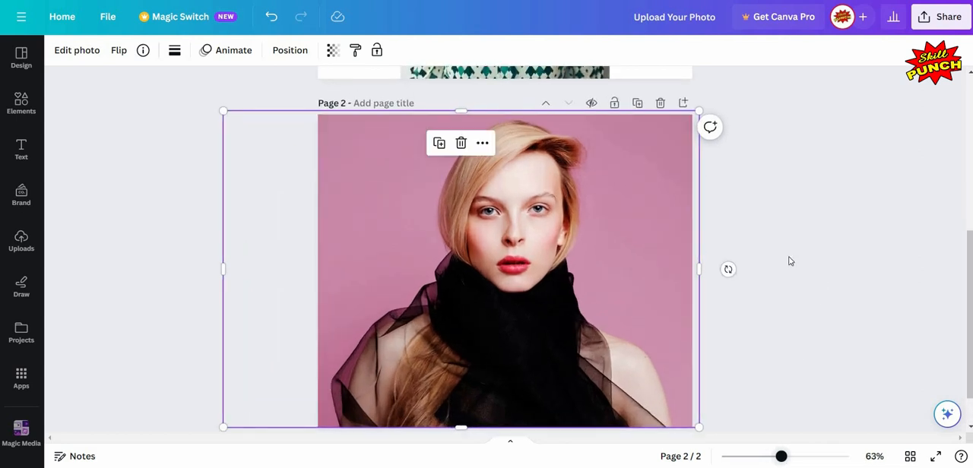
left_click(793, 248)
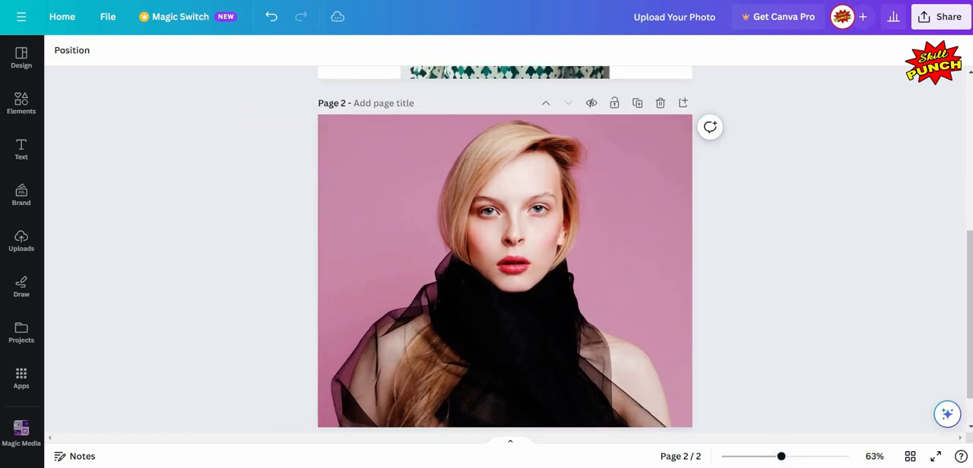
Step: Add the red horned devil mask from the mask graphics to page 2 and position it over the blonde woman's eyes
left_click(25, 107)
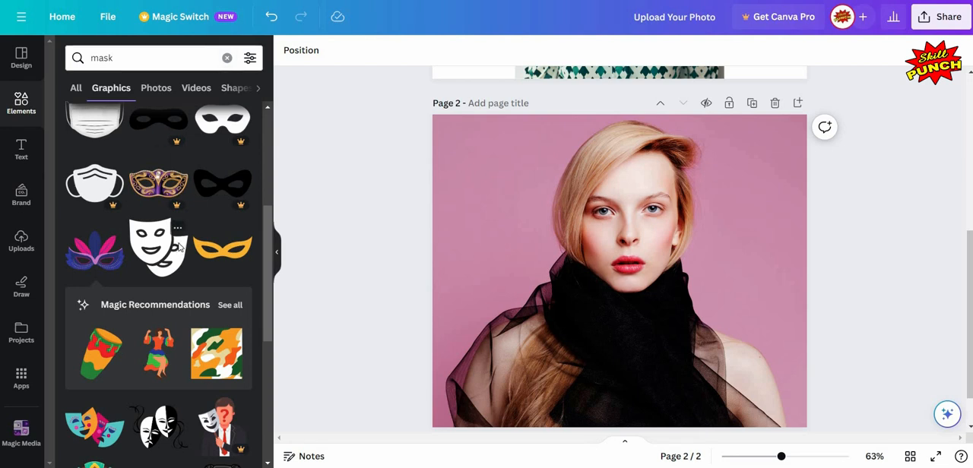
scroll(180, 249, "down", 5)
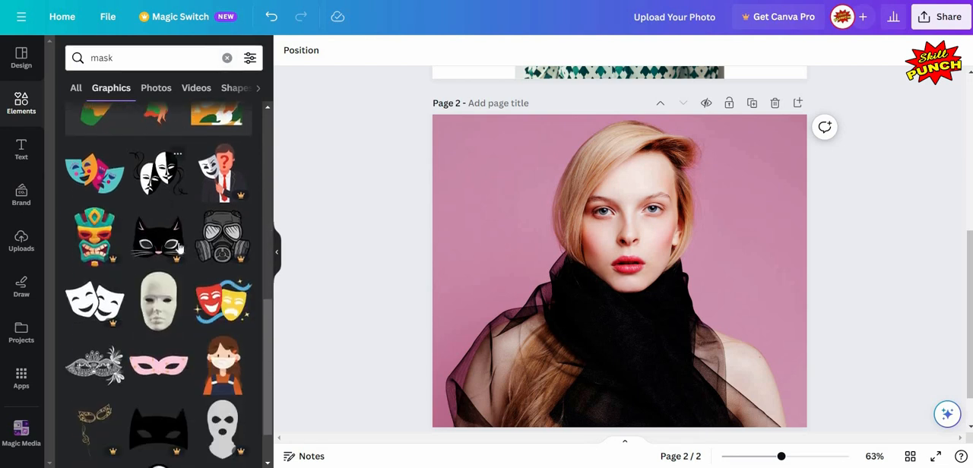
scroll(180, 249, "down", 3)
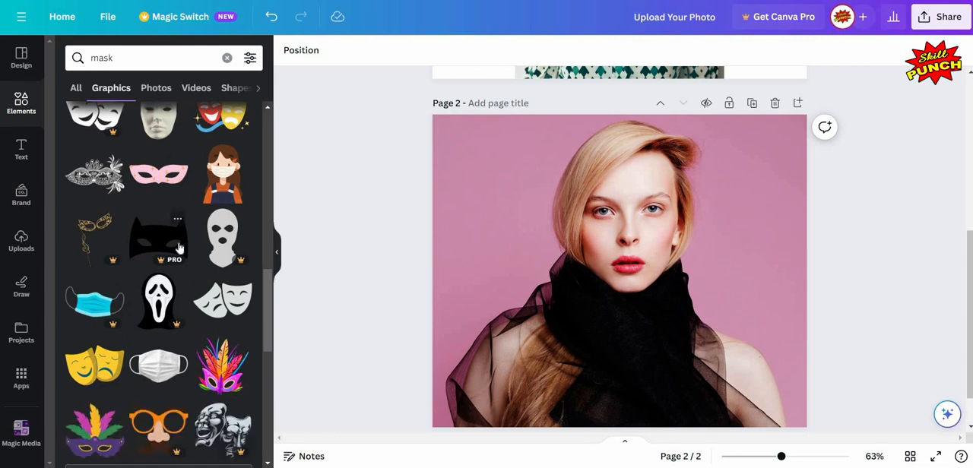
scroll(180, 249, "down", 3)
scroll(180, 248, "down", 3)
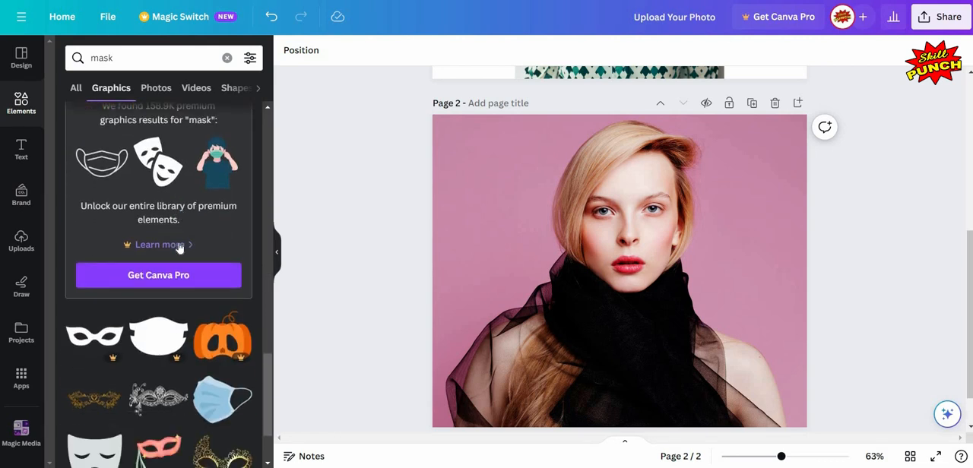
scroll(181, 248, "down", 3)
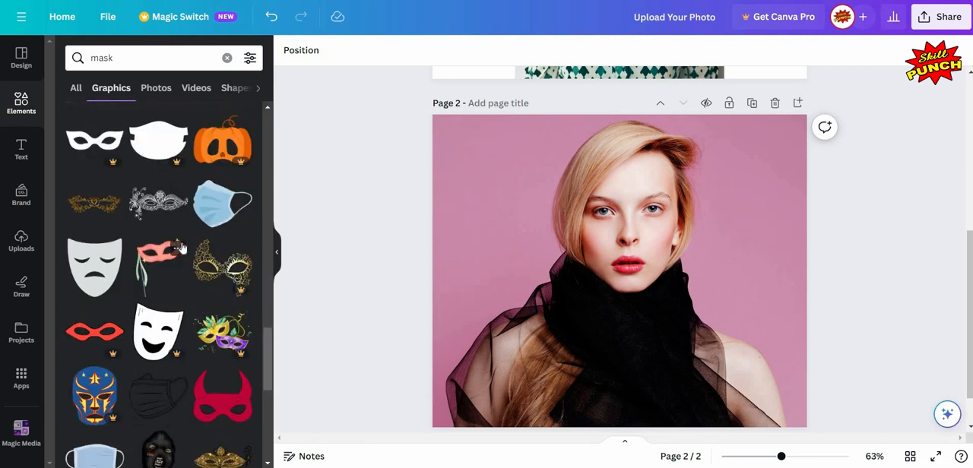
scroll(180, 249, "down", 2)
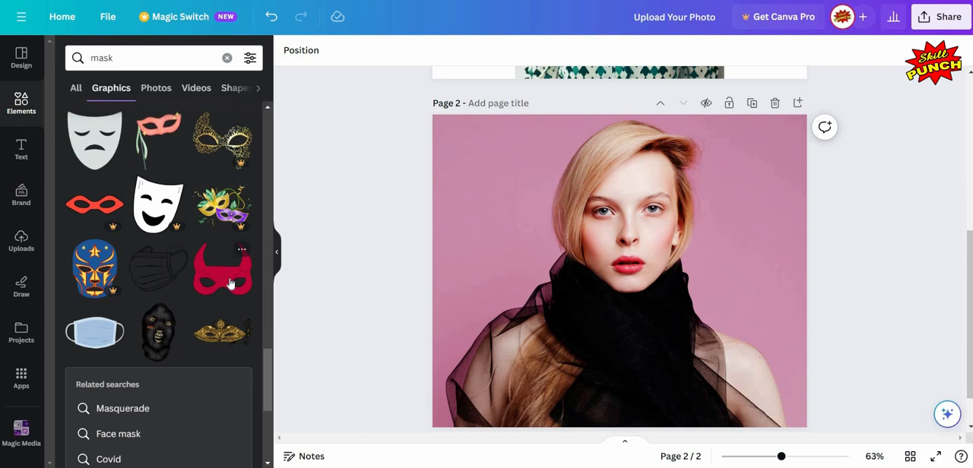
left_click(277, 259)
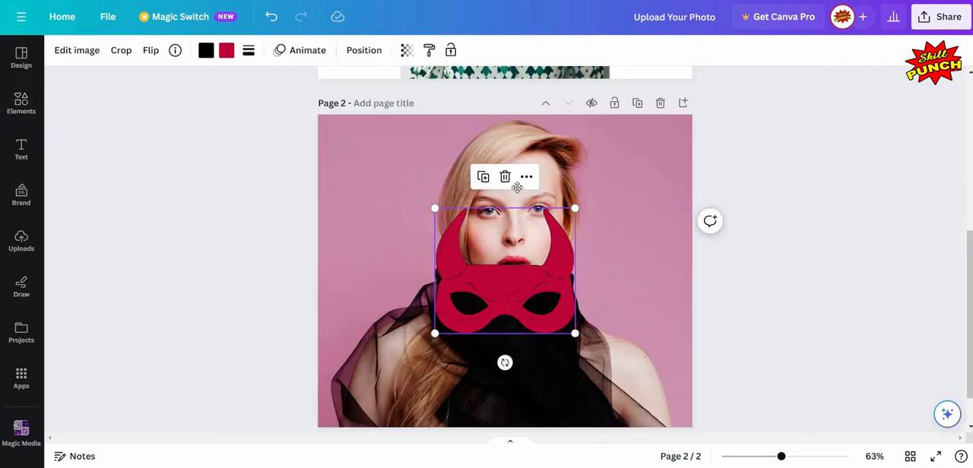
left_click_drag(517, 187, 527, 94)
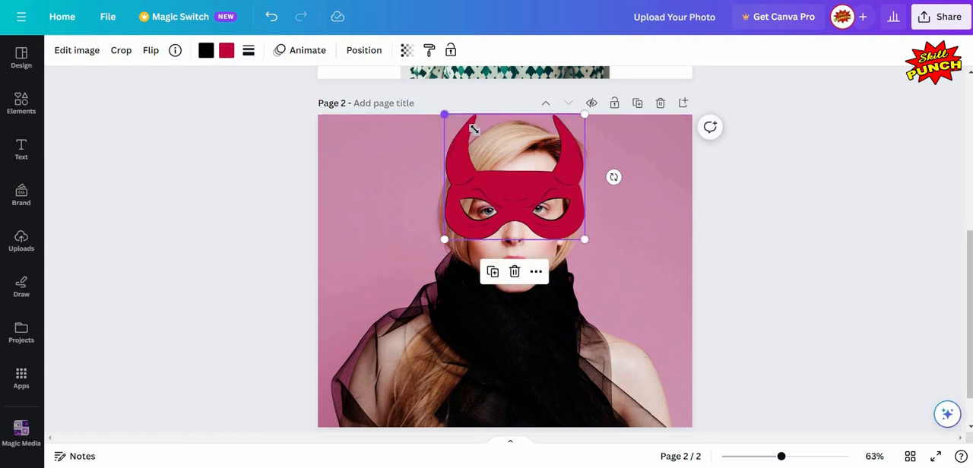
Step: Shrink the red devil mask on page 2 and recentre it so its eye holes fit the blonde woman's eyes
left_click_drag(474, 128, 501, 153)
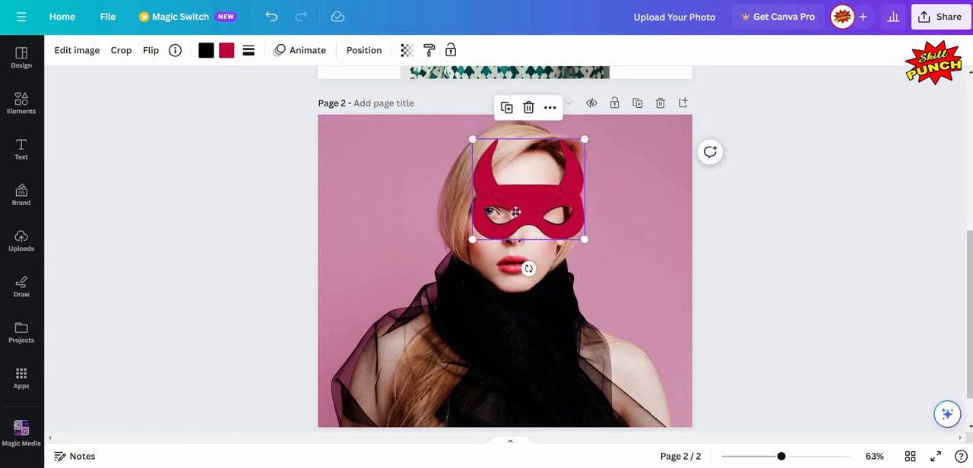
left_click_drag(515, 212, 507, 212)
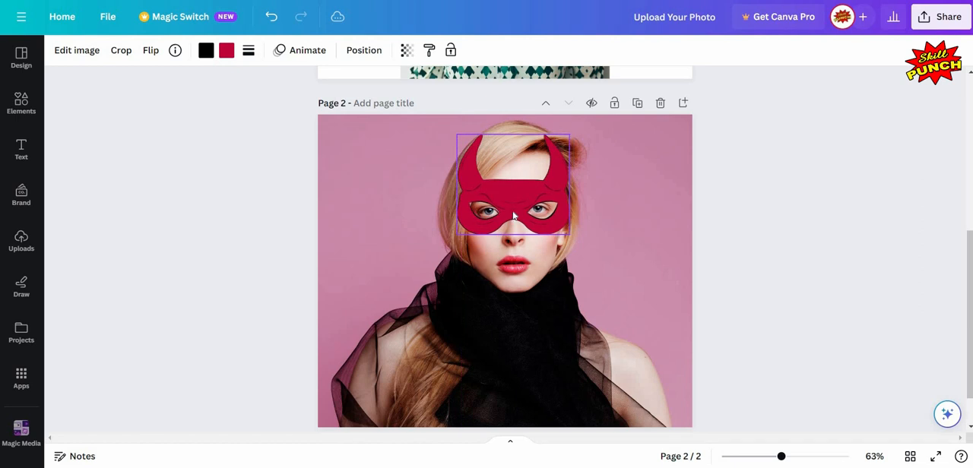
left_click(649, 256)
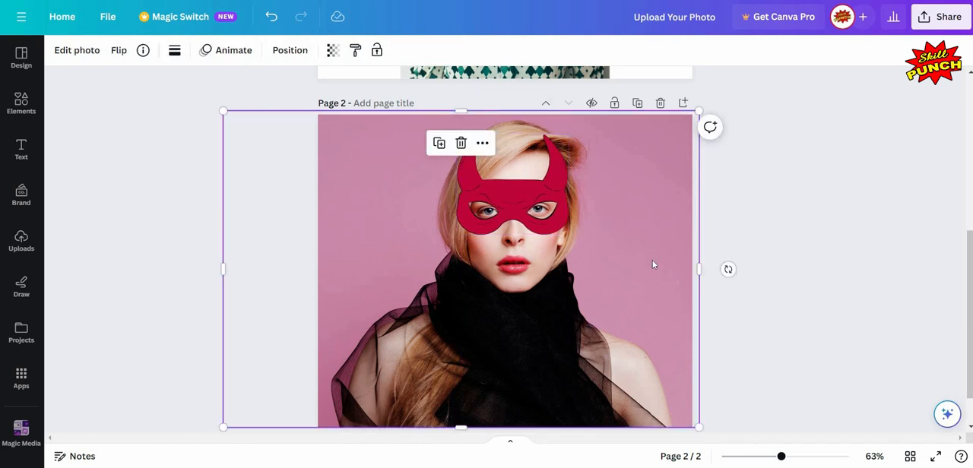
key("Escape")
Step: Add a third page and place the uploaded photo of the two standing children on it
left_click(773, 459)
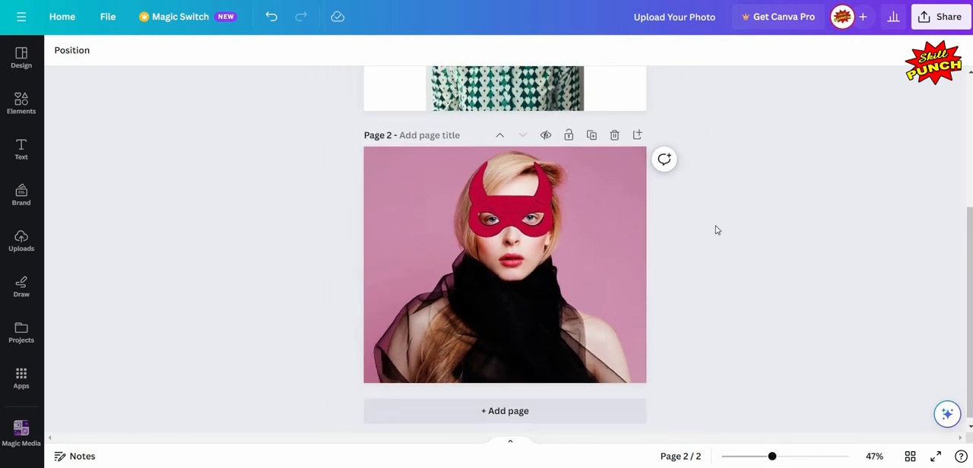
scroll(527, 401, "down", 1)
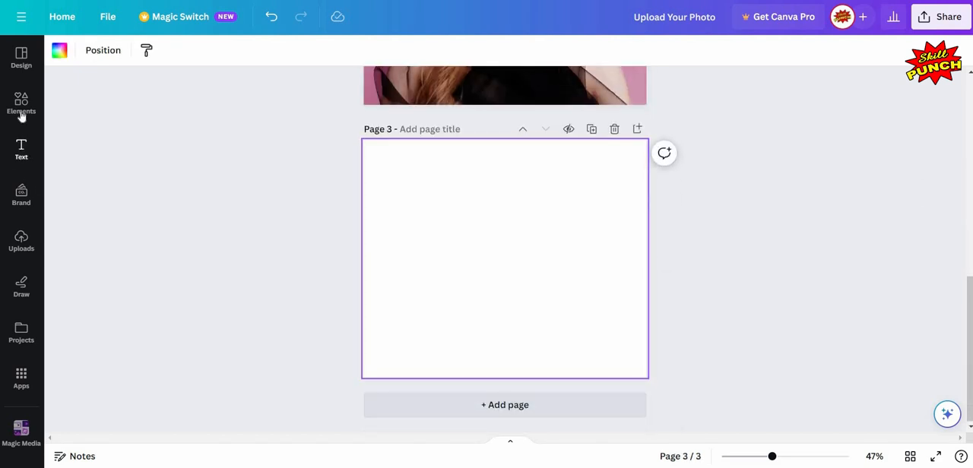
left_click(21, 252)
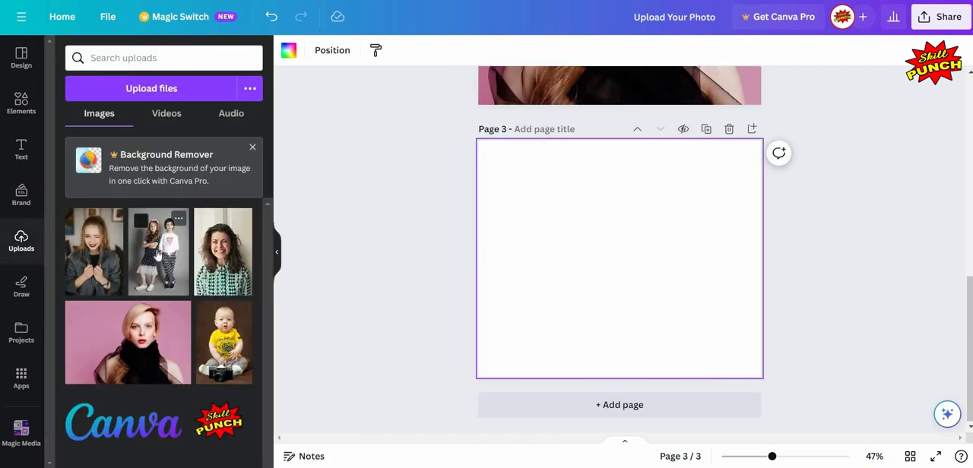
left_click(198, 257)
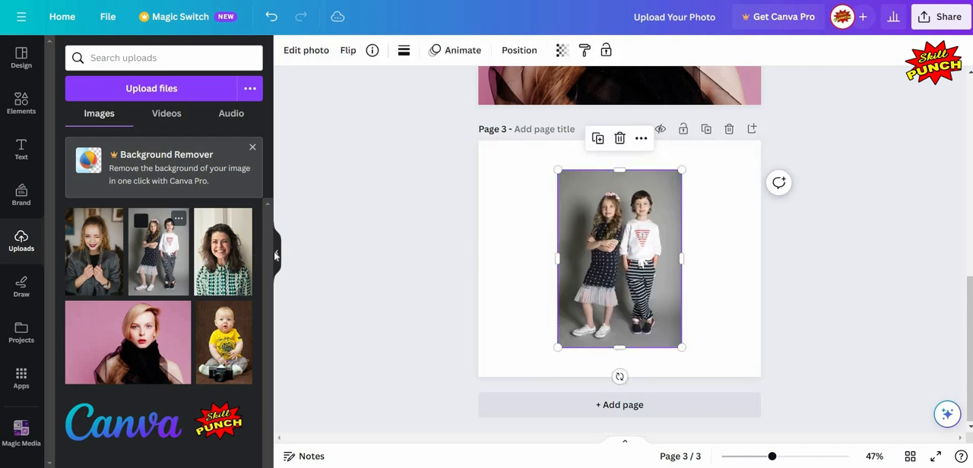
left_click(275, 256)
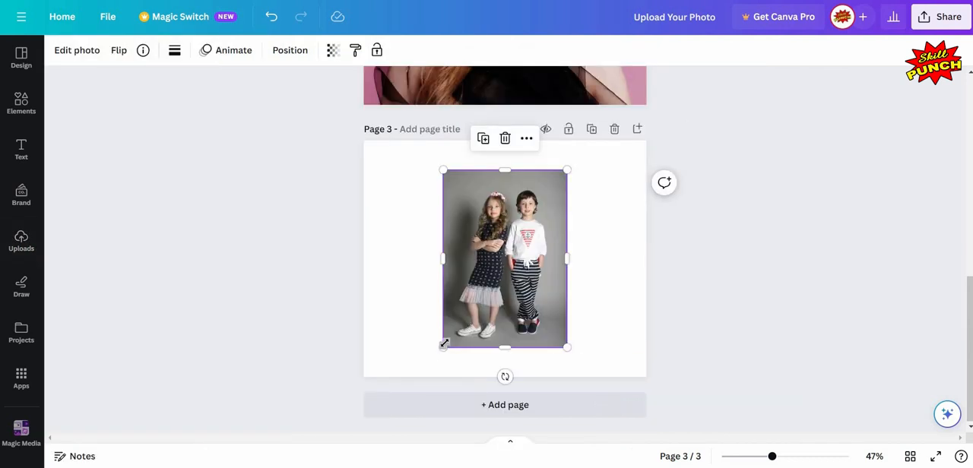
Step: Enlarge the children's photo to cover the whole third page and reposition it so both heads have space above them
left_click_drag(430, 354, 741, 111)
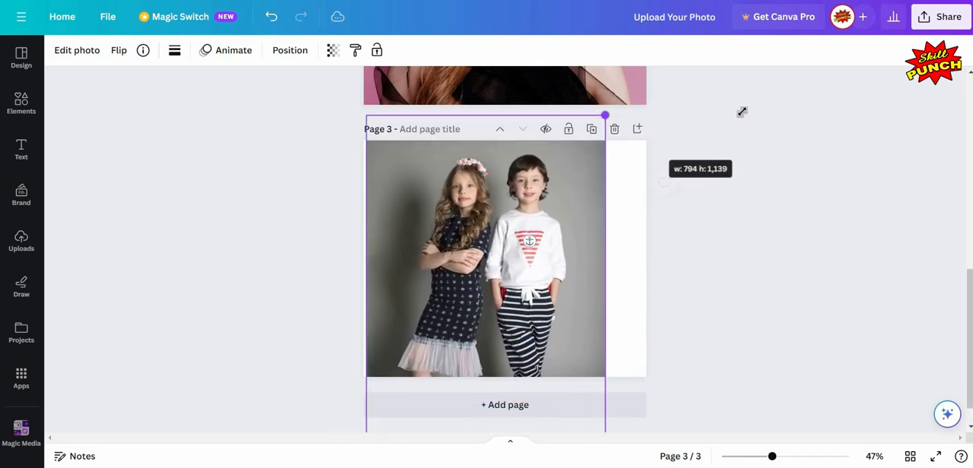
left_click_drag(529, 202, 534, 284)
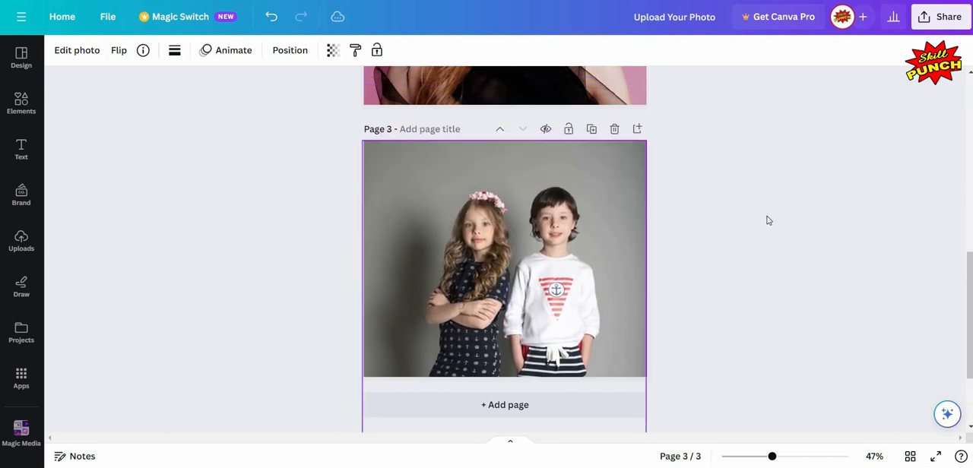
left_click(760, 160)
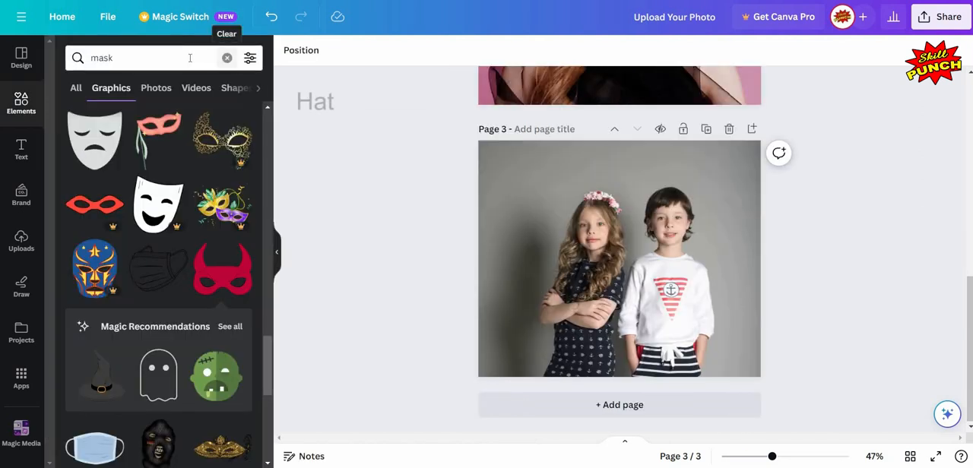
Step: Search the element graphics for "hat" and add the yellow sun hat with the purple band and daisy to page 3
left_click(226, 57)
type("hat")
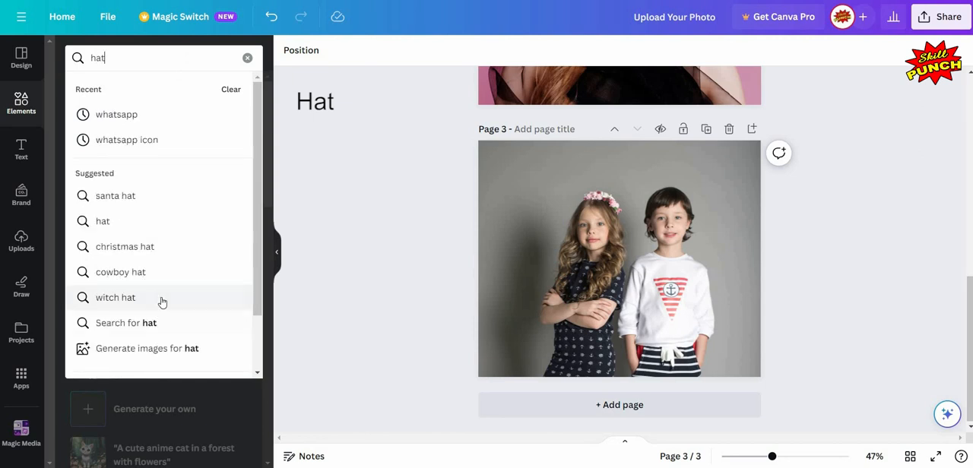
key("Return")
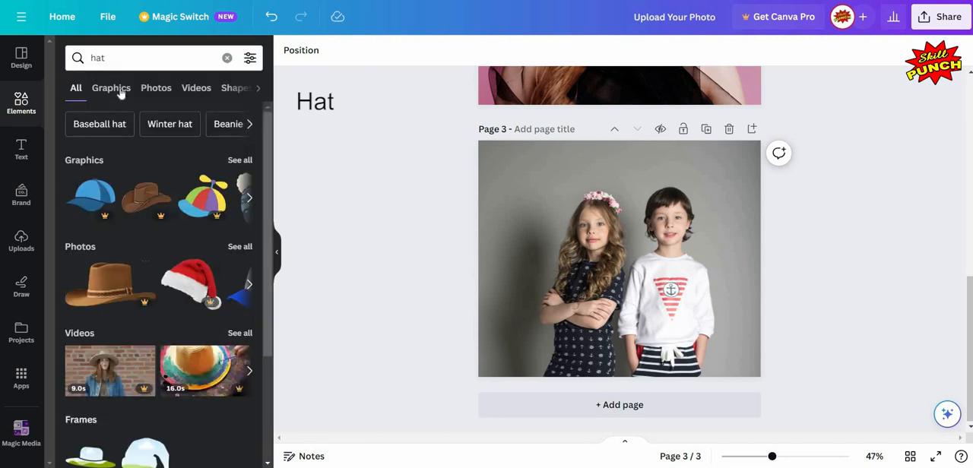
left_click(122, 89)
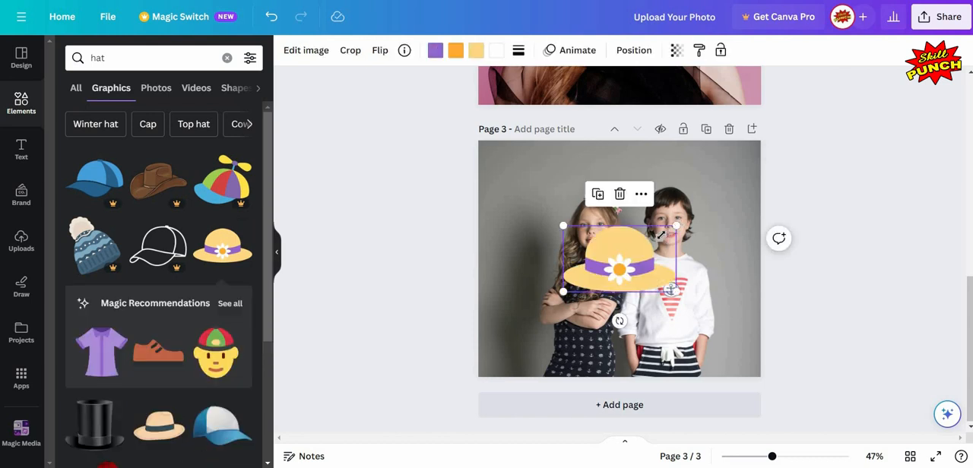
Step: Shrink the yellow sun hat and position it on top of the girl's head
left_click_drag(675, 292, 596, 199)
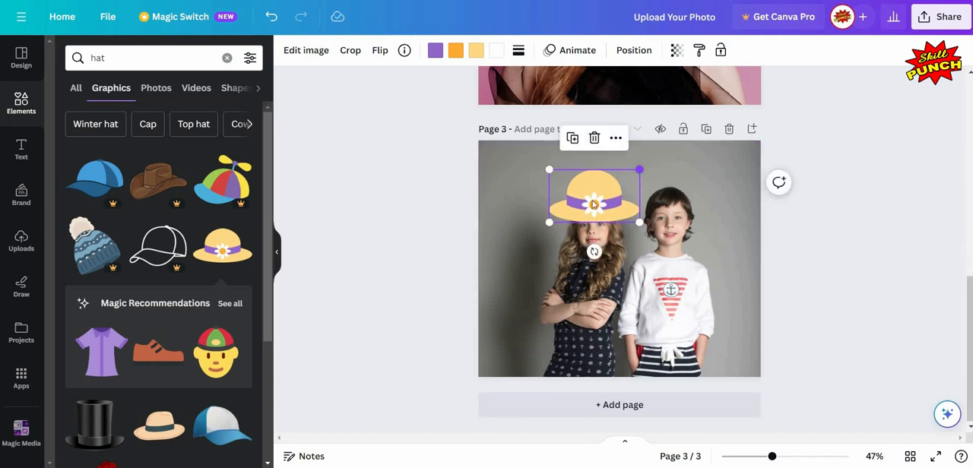
left_click_drag(635, 170, 596, 199)
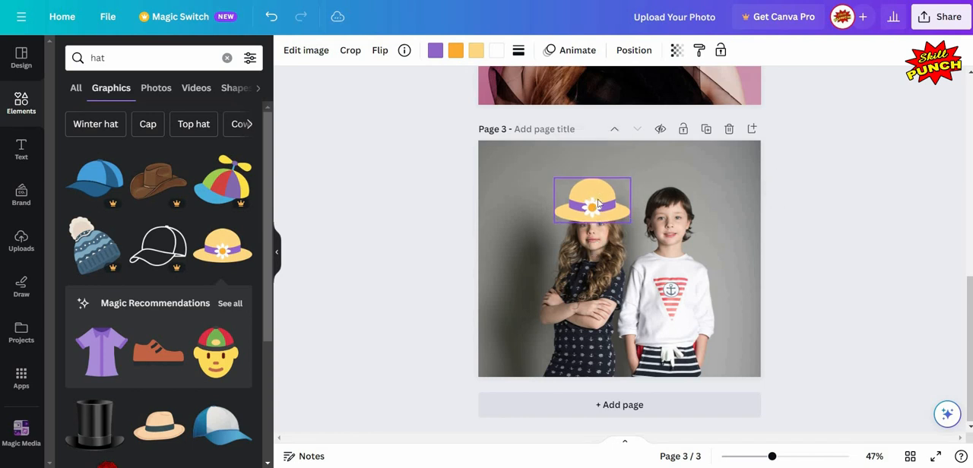
key("Up")
key("Up")
left_click(833, 277)
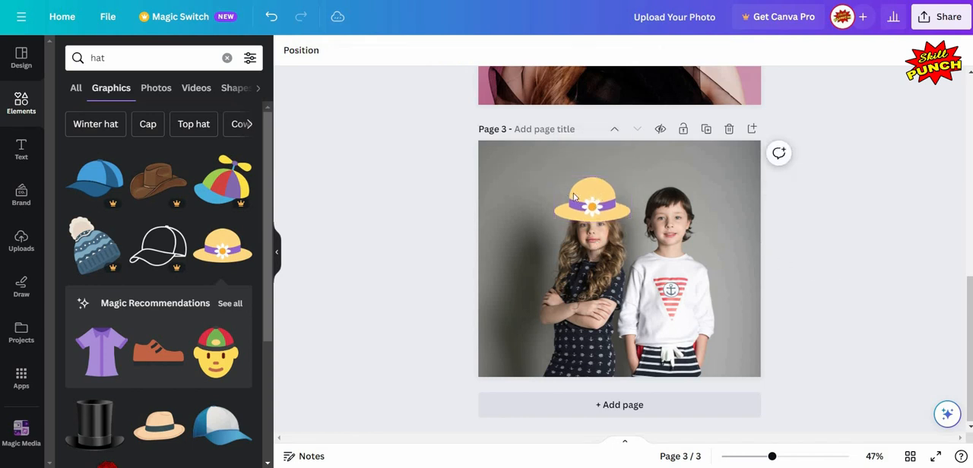
left_click(590, 198)
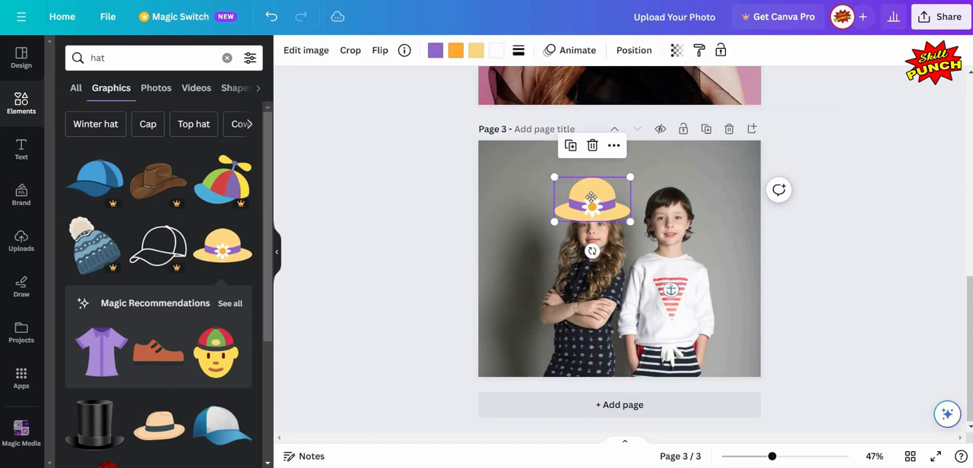
left_click_drag(591, 197, 592, 200)
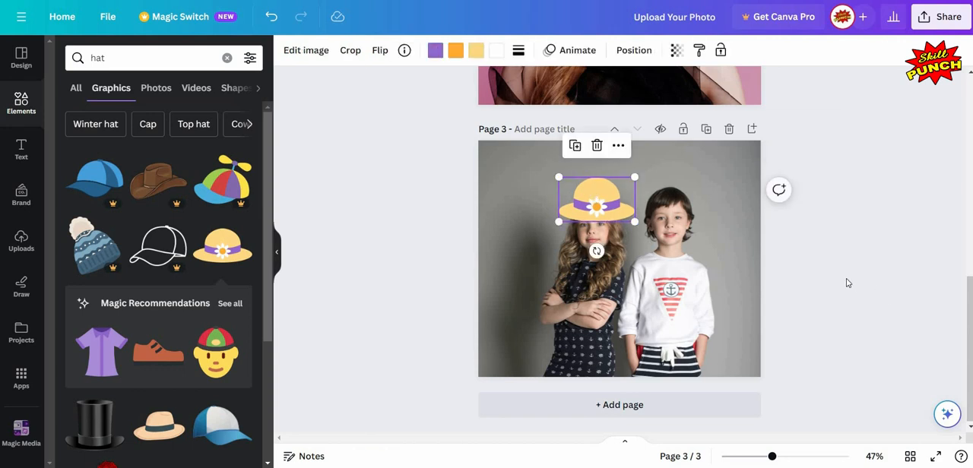
Step: Add the black top hat from the hat graphics to page 3, shrink it and move it onto the boy's head
left_click(120, 255)
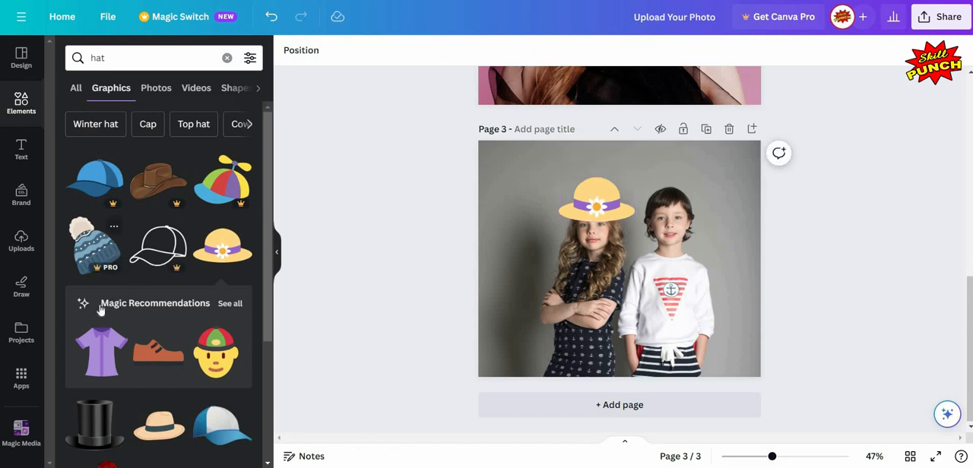
scroll(97, 308, "down", 3)
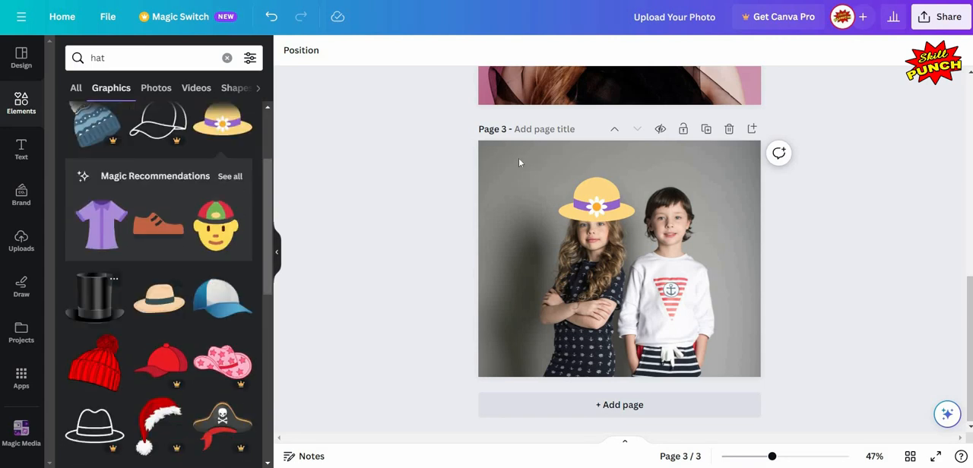
left_click_drag(507, 165, 652, 286)
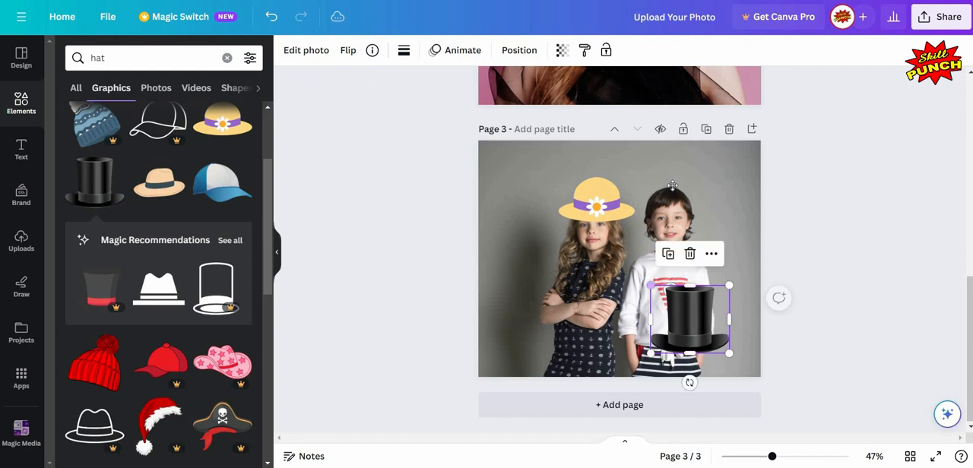
left_click_drag(665, 186, 666, 187)
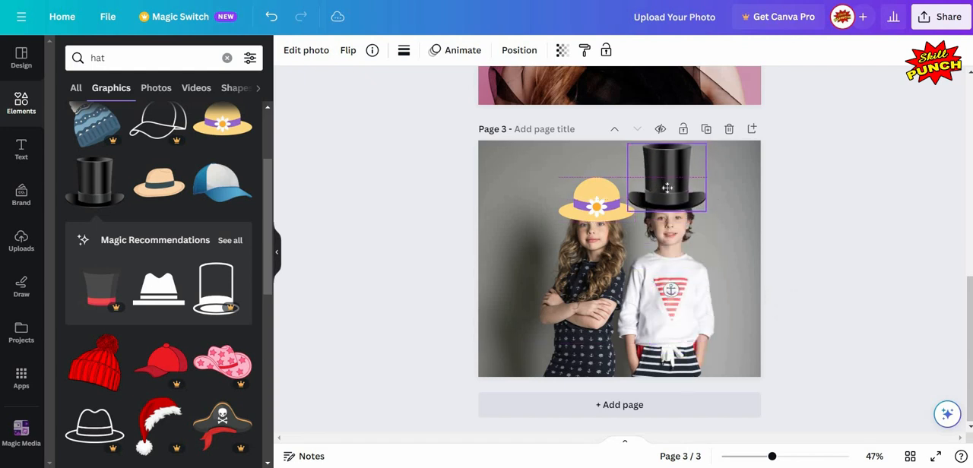
Step: Tilt the top hat slightly clockwise and adjust its position to fit the boy's head
left_click_drag(643, 156, 678, 176)
left_click_drag(670, 246, 666, 245)
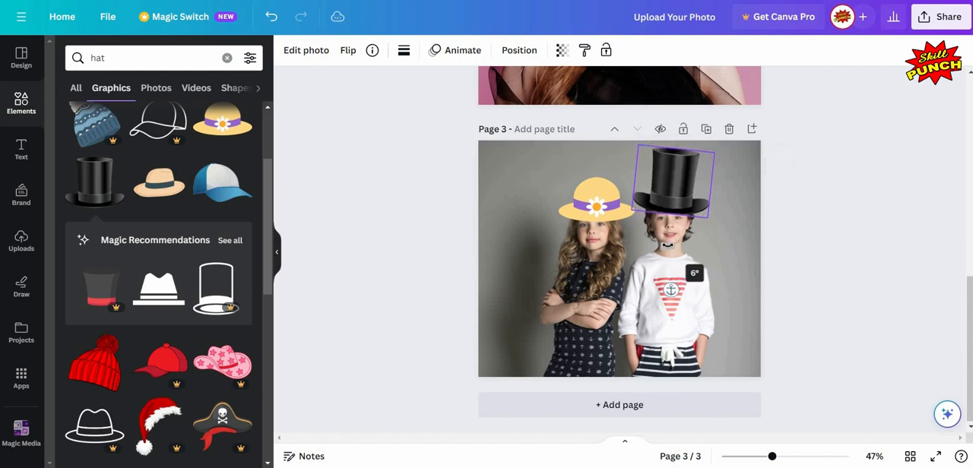
left_click_drag(774, 260, 810, 252)
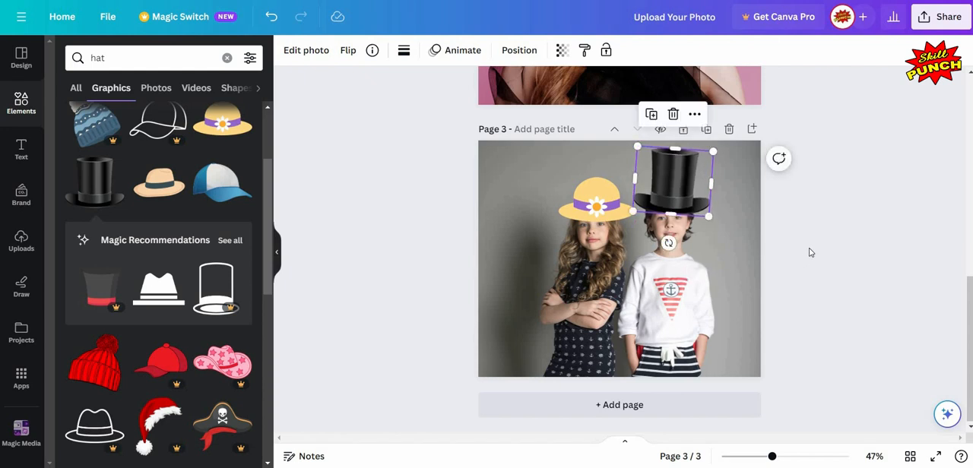
left_click(810, 252)
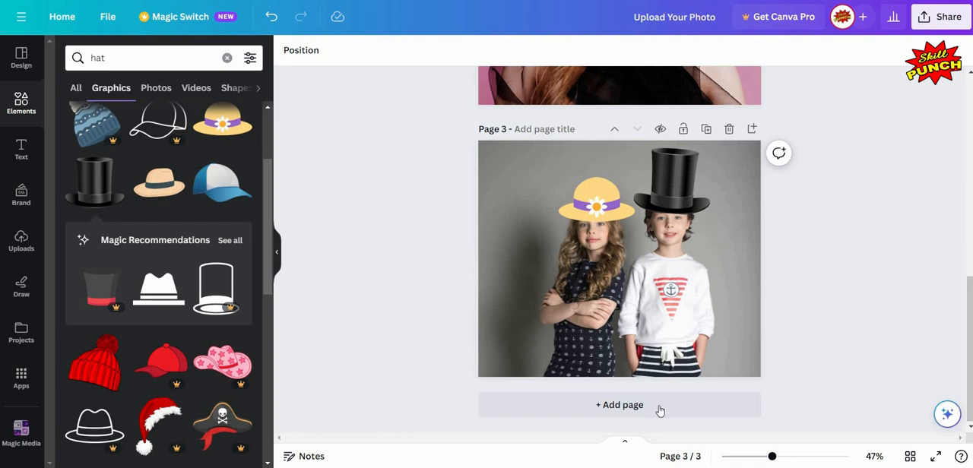
Step: Add a fourth page and place the uploaded photo of the baby in the yellow shirt on it
left_click(277, 252)
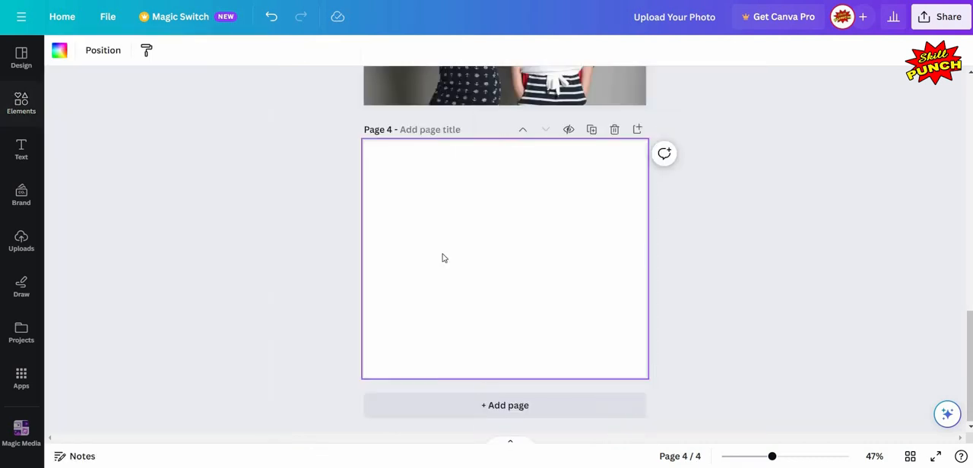
scroll(444, 259, "up", 4)
scroll(444, 259, "down", 1)
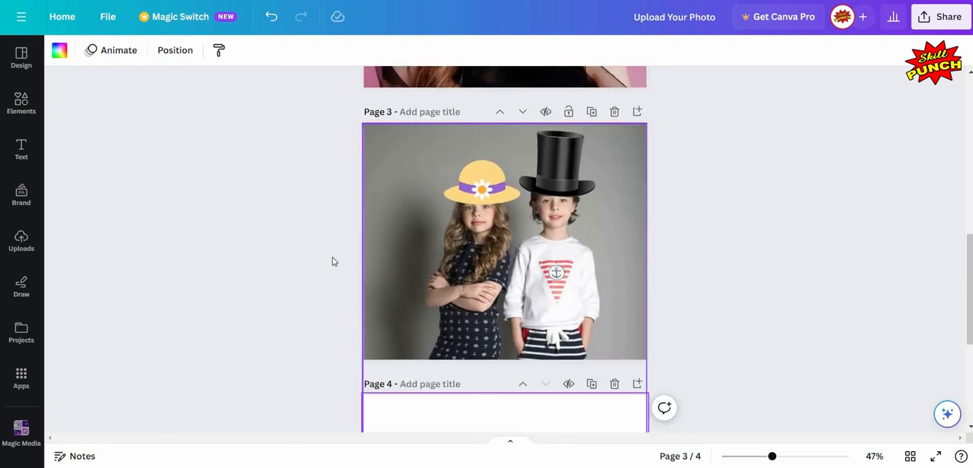
scroll(331, 261, "down", 5)
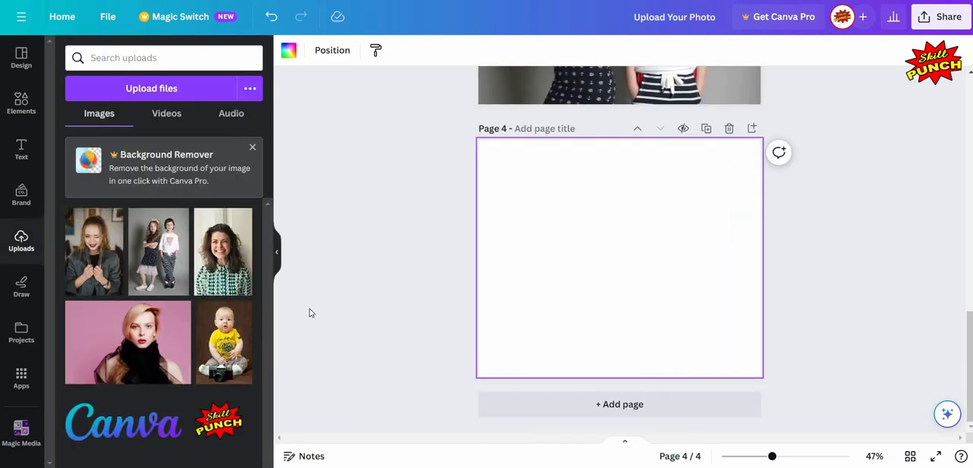
left_click(224, 342)
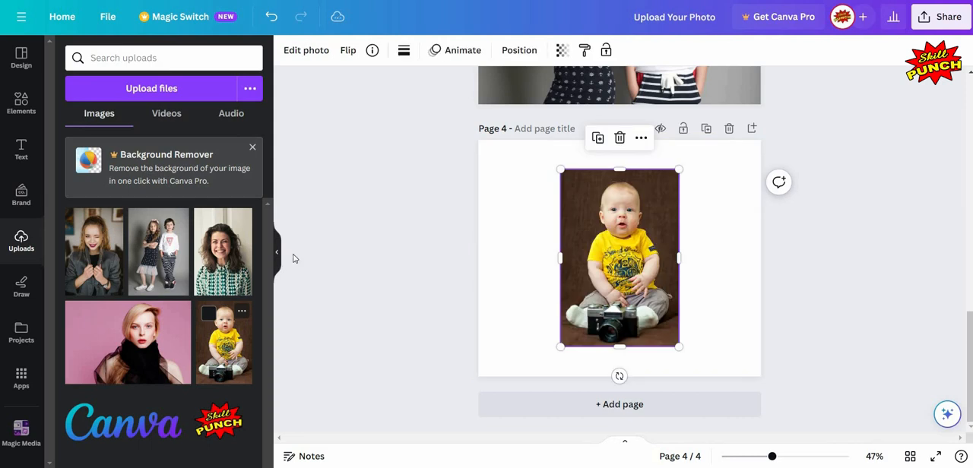
left_click(276, 252)
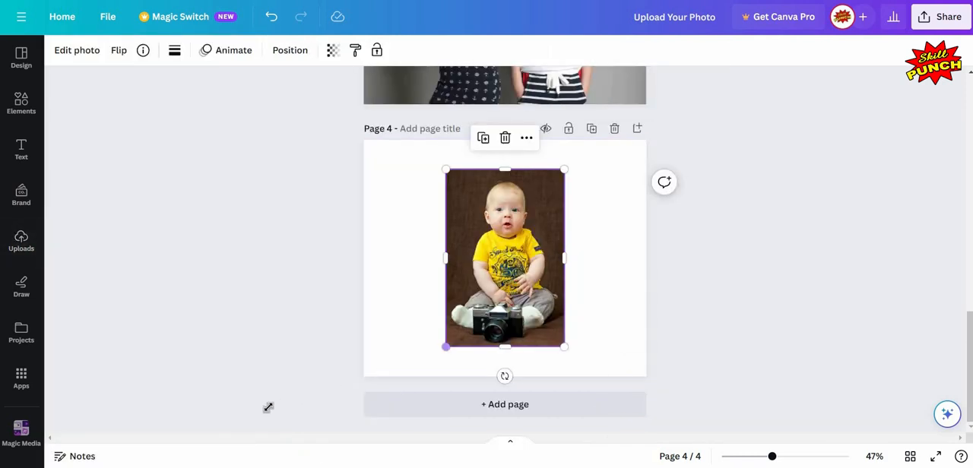
Step: Enlarge the baby's photo to cover the whole fourth page and reposition it with the baby's face near the centre
left_click_drag(445, 347, 284, 401)
left_click_drag(562, 178, 561, 170)
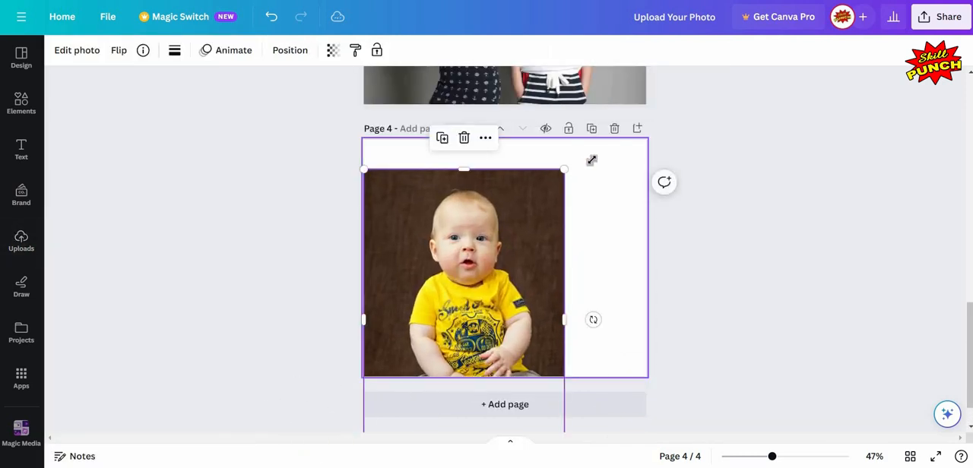
left_click_drag(732, 131, 821, 137)
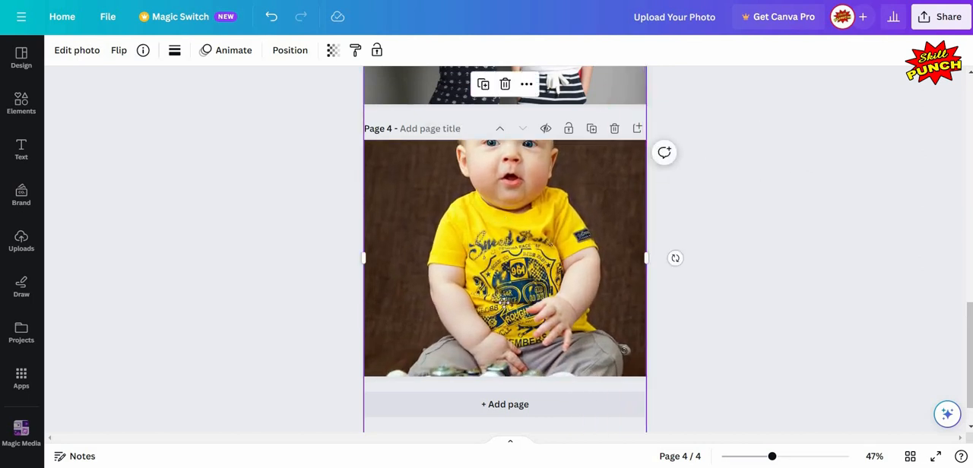
left_click_drag(502, 214, 504, 307)
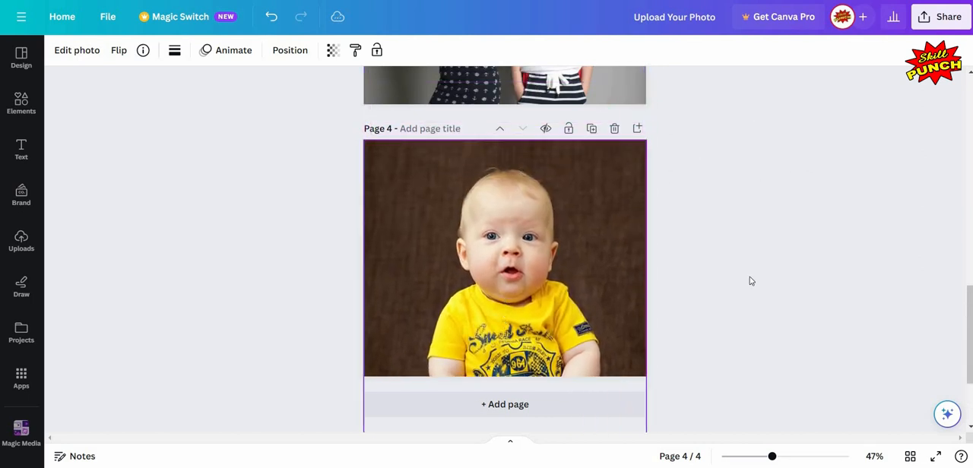
left_click_drag(364, 141, 368, 145)
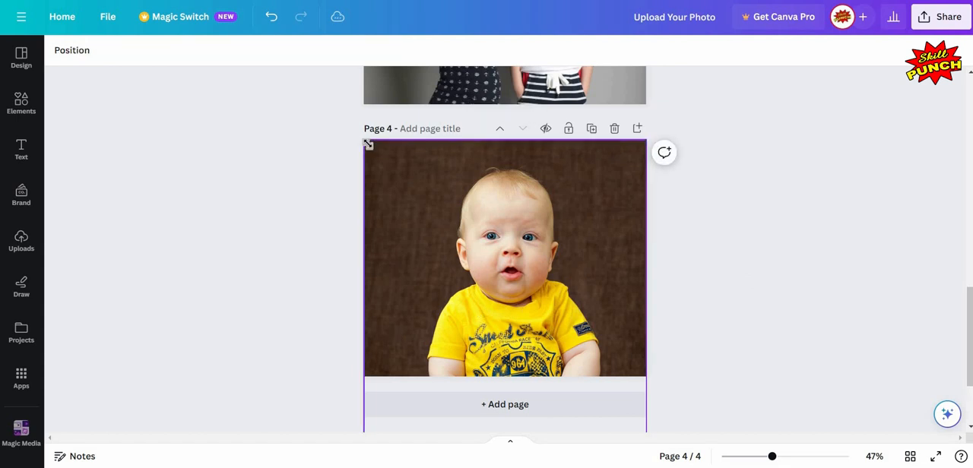
Step: Enlarge the baby's photo further on page 4 and shift it so the whole head and yellow collar stay in view
left_click_drag(305, 106, 272, 82)
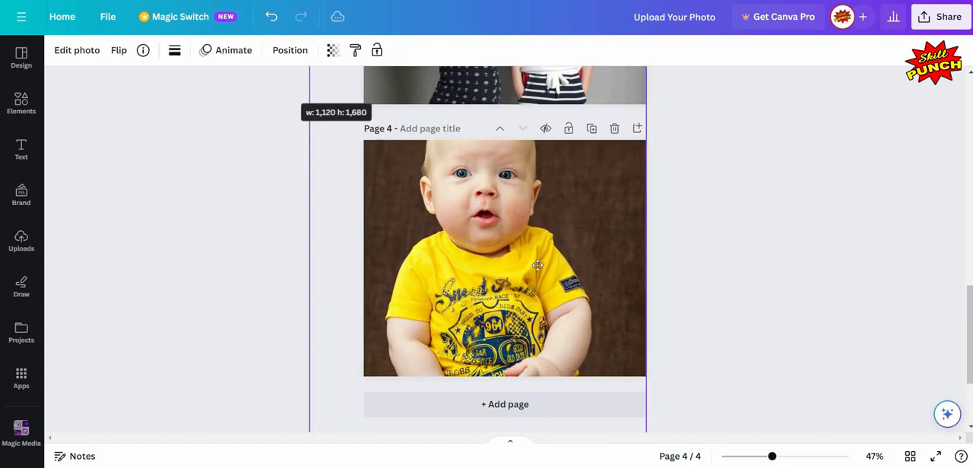
left_click_drag(506, 208, 535, 278)
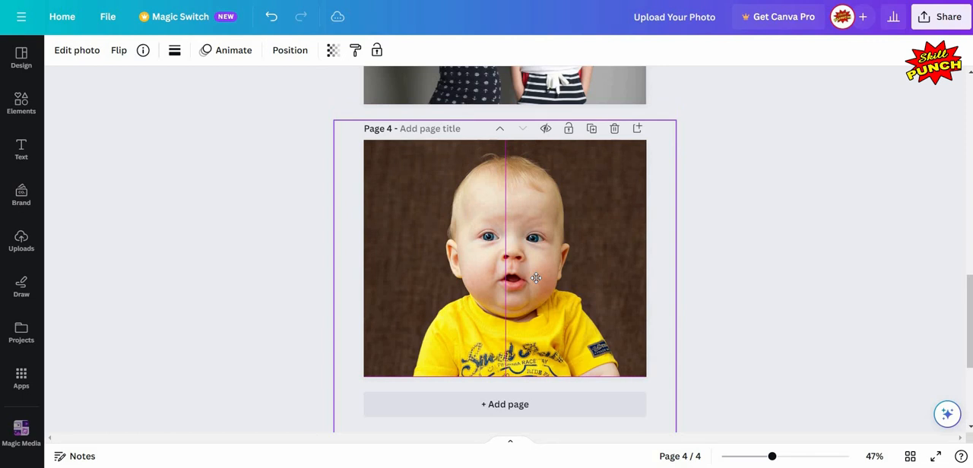
left_click(782, 284)
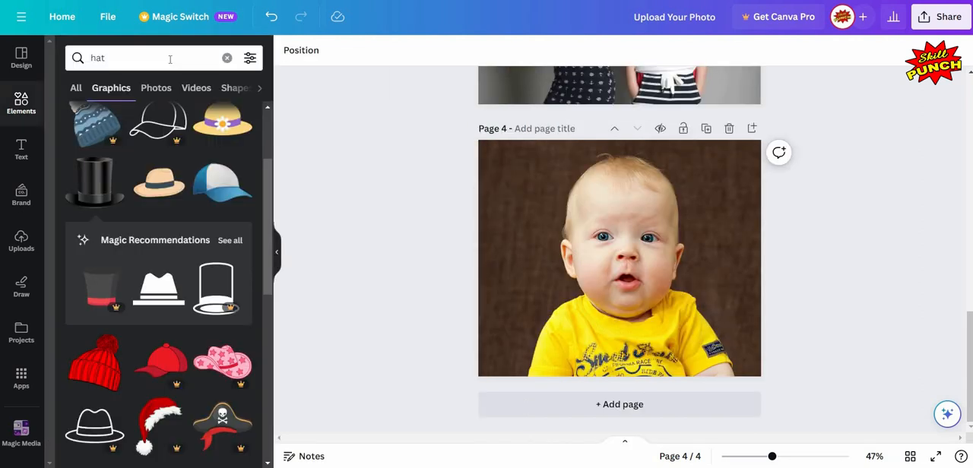
Step: Search the element graphics for "mustache" and add the solid black mustache with curled tips to page 4
left_click(170, 59)
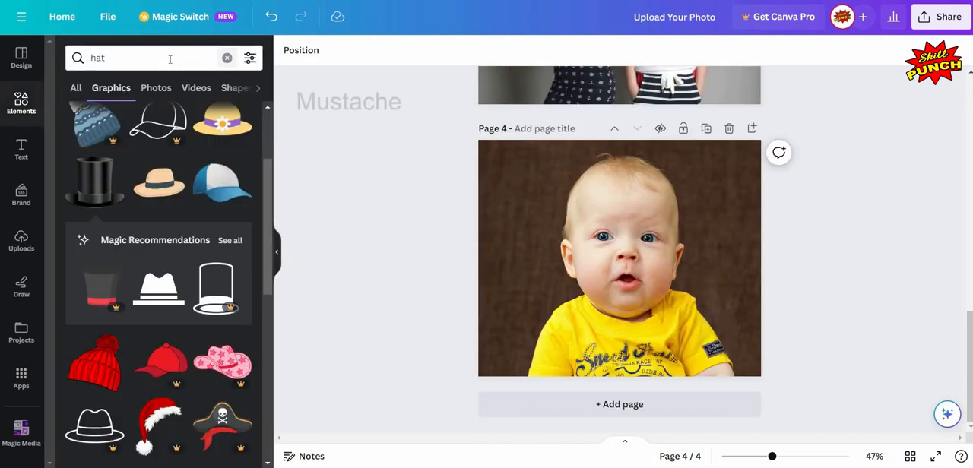
key("BackSpace")
key("BackSpace")
key("BackSpace")
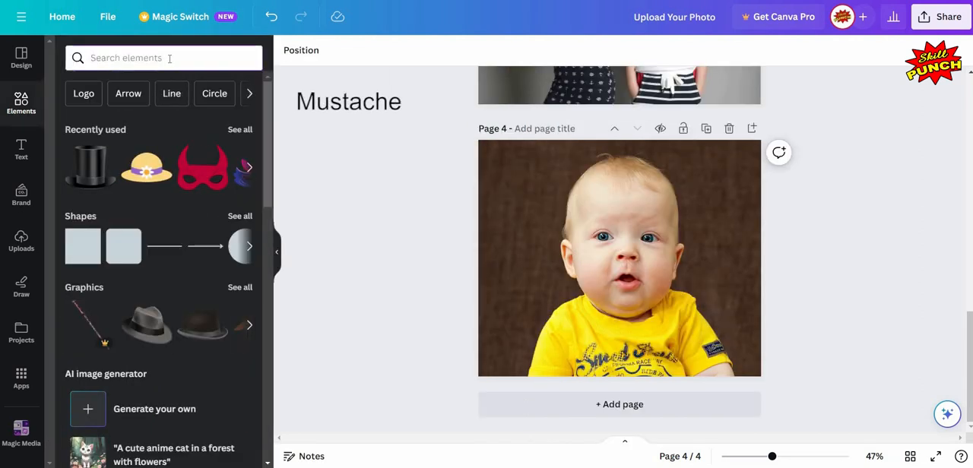
type("mustach")
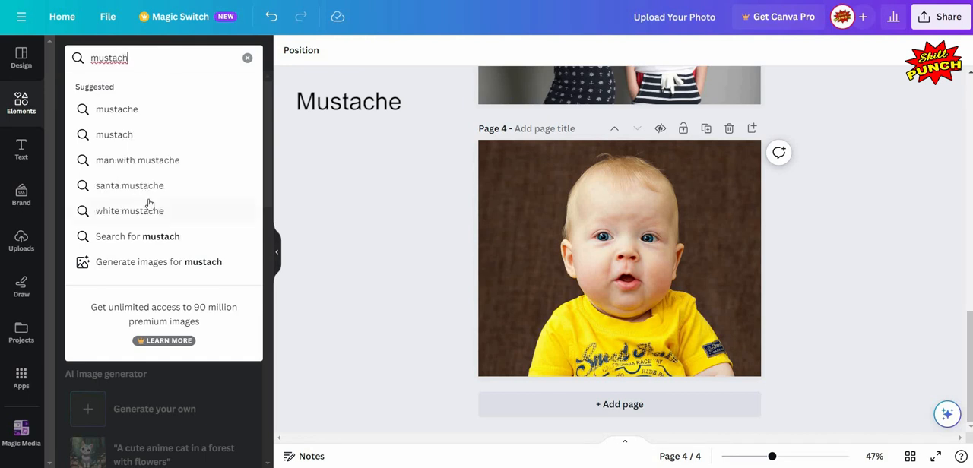
type("e")
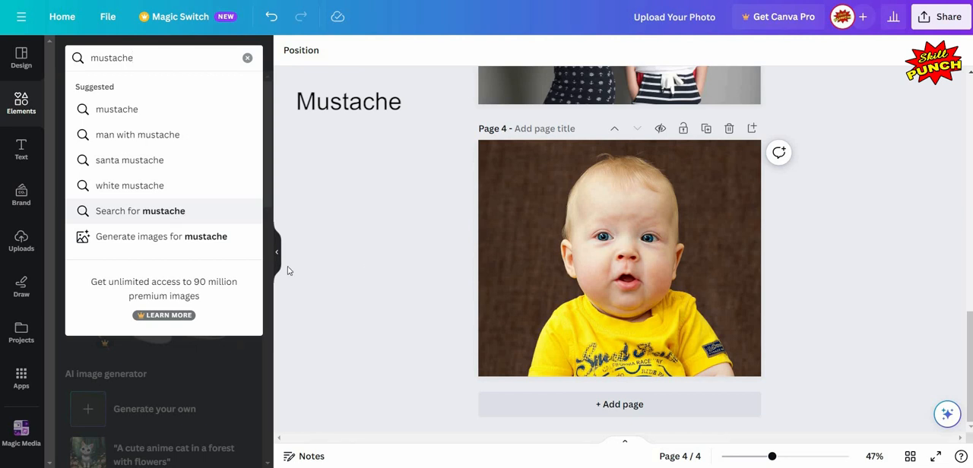
key("Return")
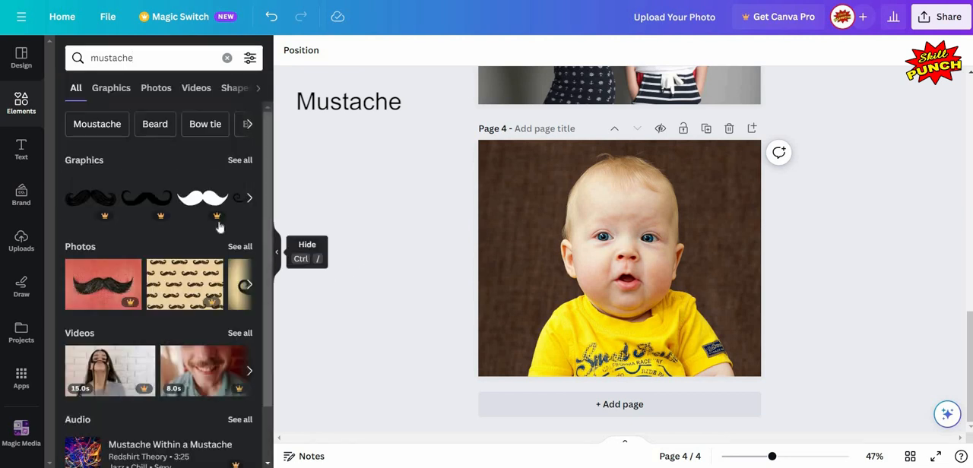
left_click(108, 90)
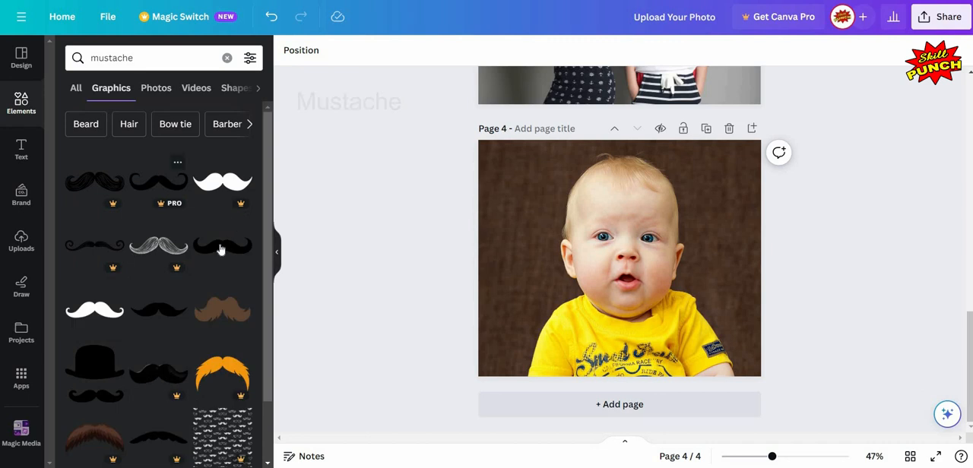
left_click(222, 245)
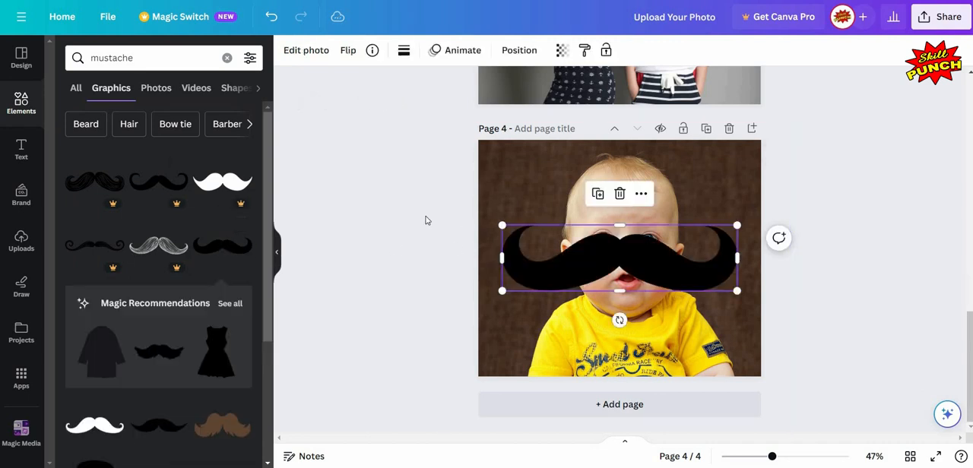
Step: Shrink the black mustache to fit the baby's face and place it between the nose and the mouth
left_click(276, 250)
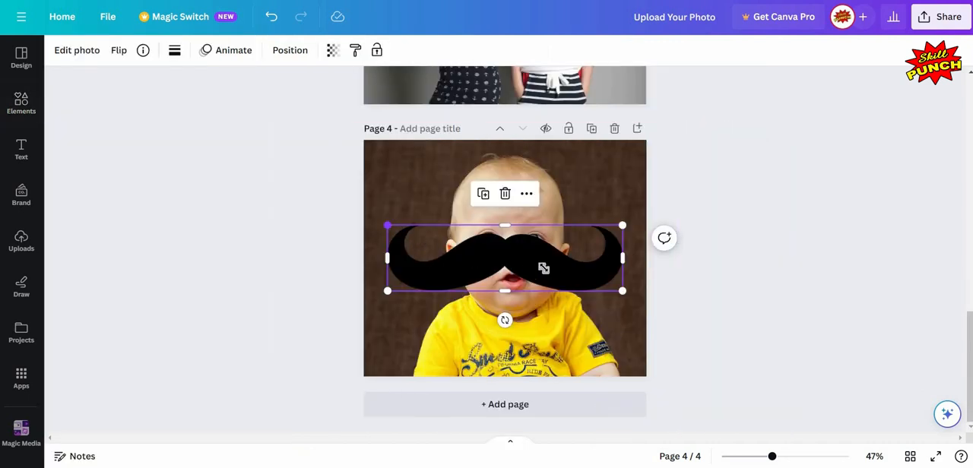
left_click_drag(388, 225, 513, 266)
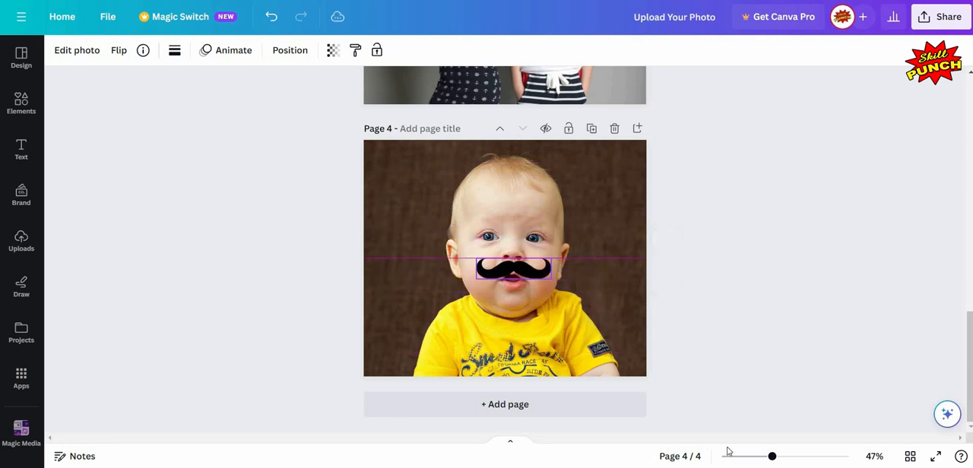
left_click(780, 456)
scroll(601, 235, "down", 2)
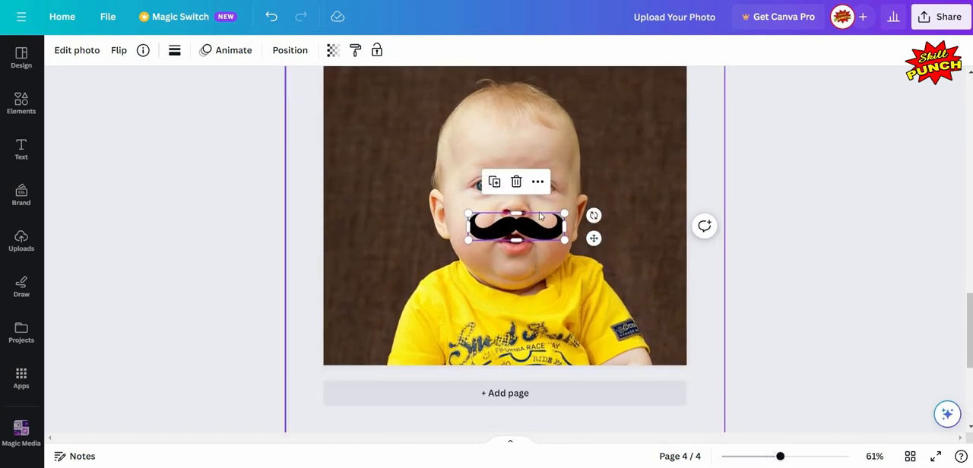
left_click(527, 237)
left_click(562, 225)
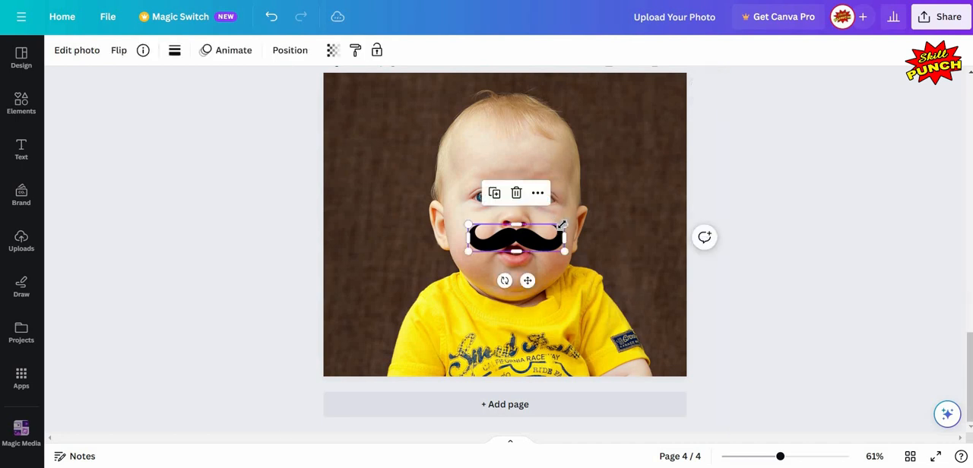
left_click_drag(555, 225, 527, 279)
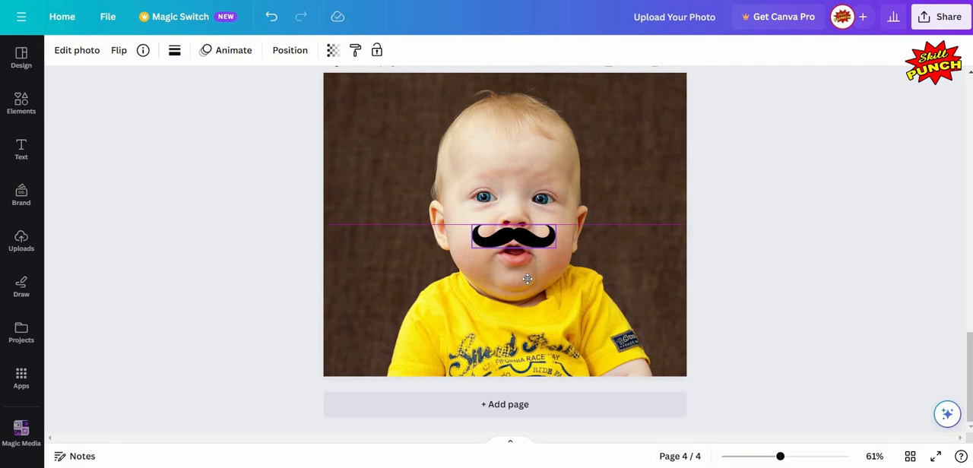
left_click(817, 214)
Step: Duplicate page 4 with the mustached baby as a fifth page
scroll(816, 214, "up", 2)
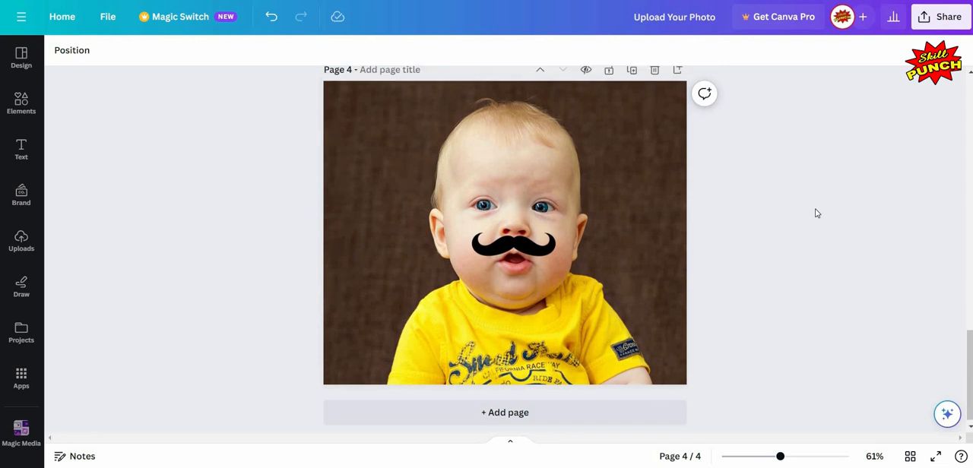
scroll(749, 202, "down", 2)
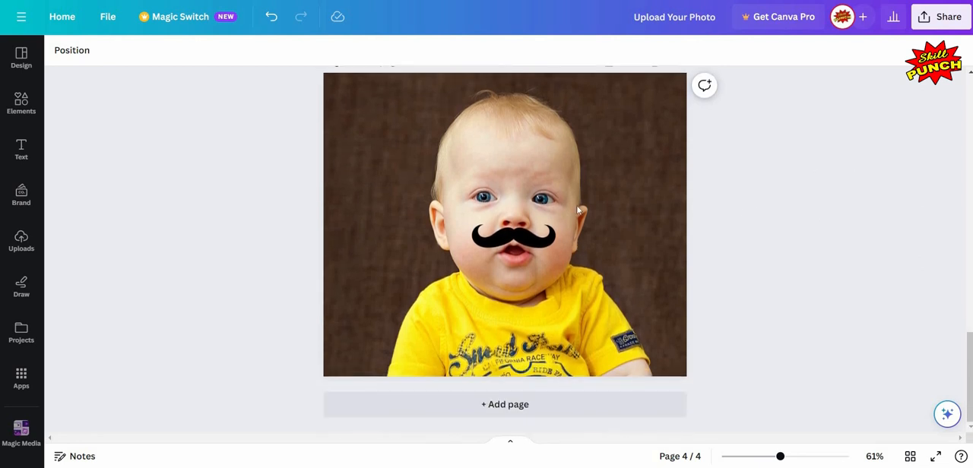
scroll(633, 135, "up", 2)
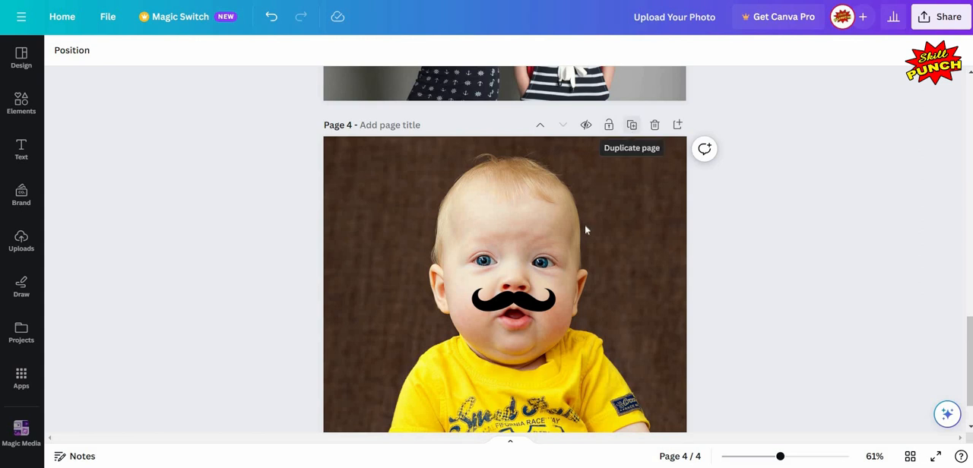
scroll(193, 197, "down", 1)
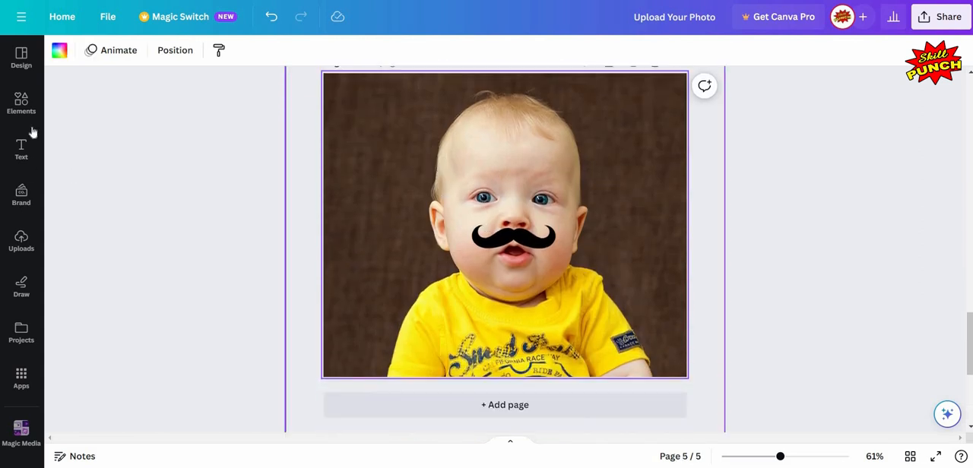
Step: Look through the available mustache graphics for page 5
left_click(23, 107)
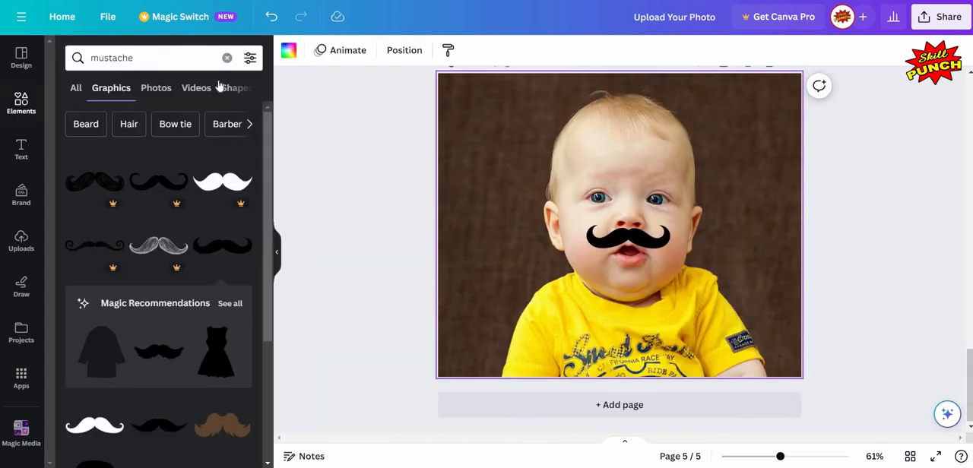
scroll(156, 192, "down", 3)
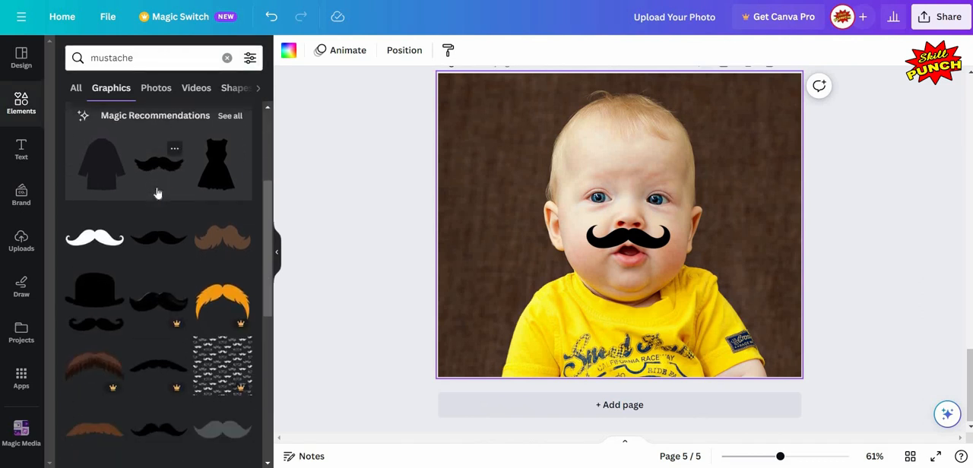
scroll(156, 193, "down", 3)
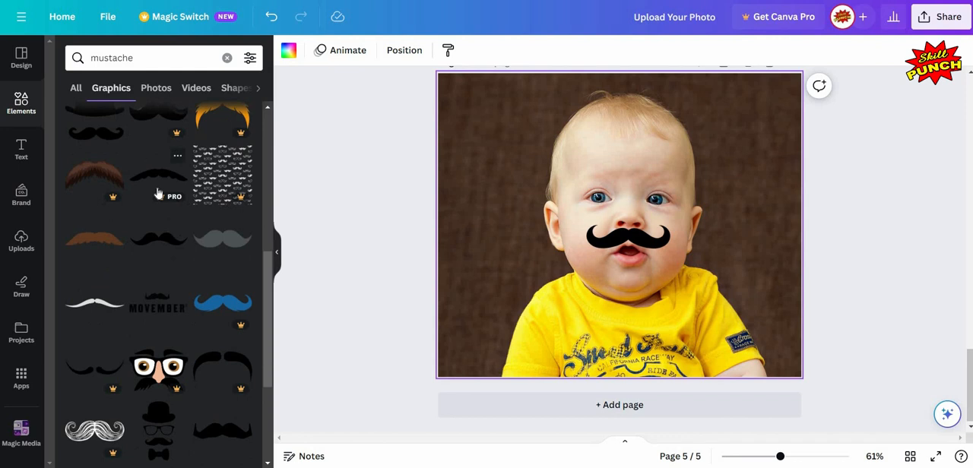
scroll(158, 193, "down", 5)
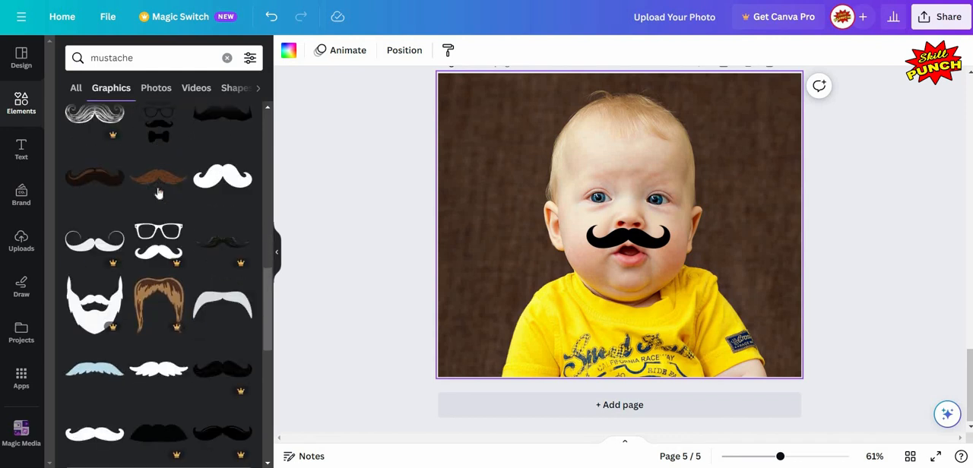
scroll(158, 194, "down", 2)
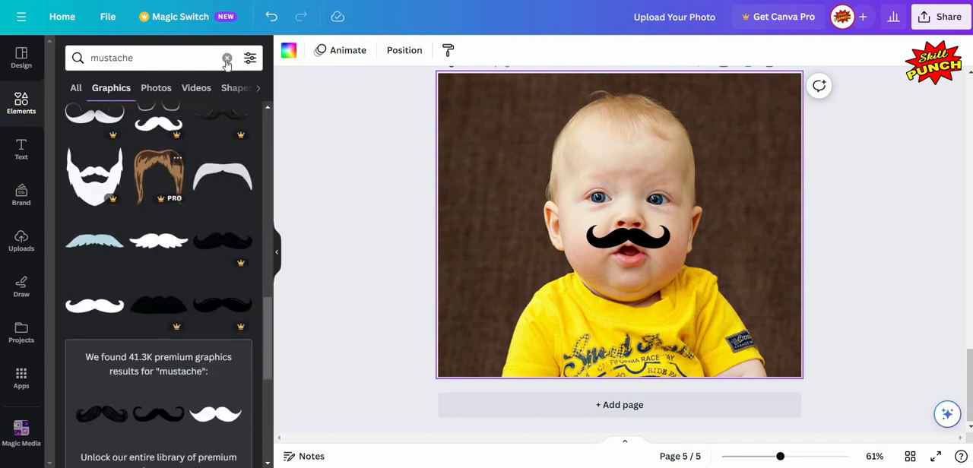
scroll(158, 194, "down", 2)
scroll(158, 194, "up", 4)
Step: Replace the element search with "hair" and limit the results to graphics
left_click(227, 57)
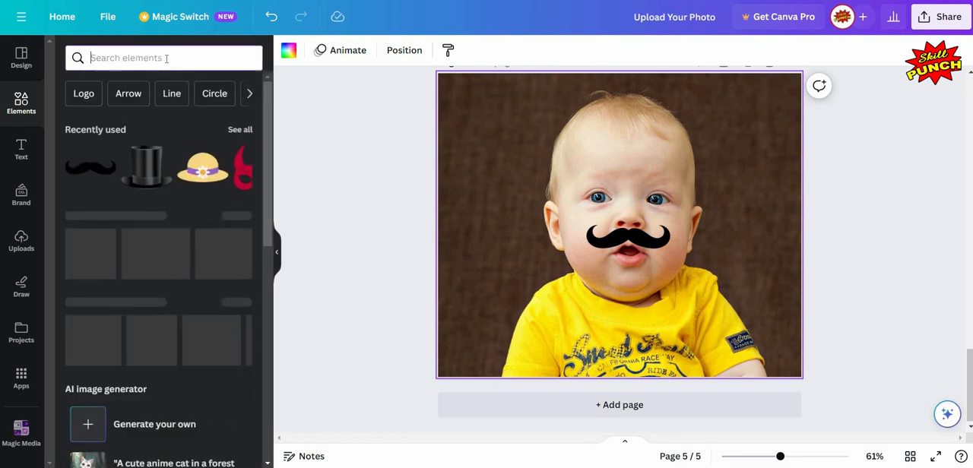
type("hair")
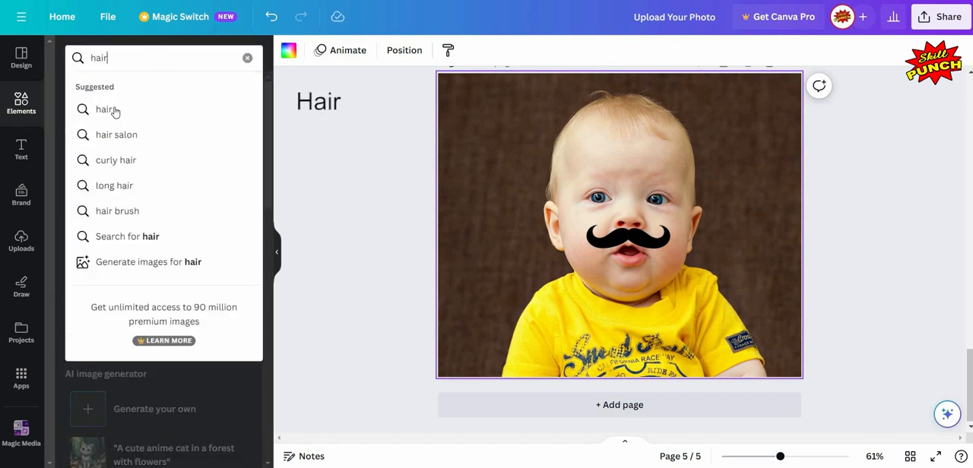
left_click(116, 111)
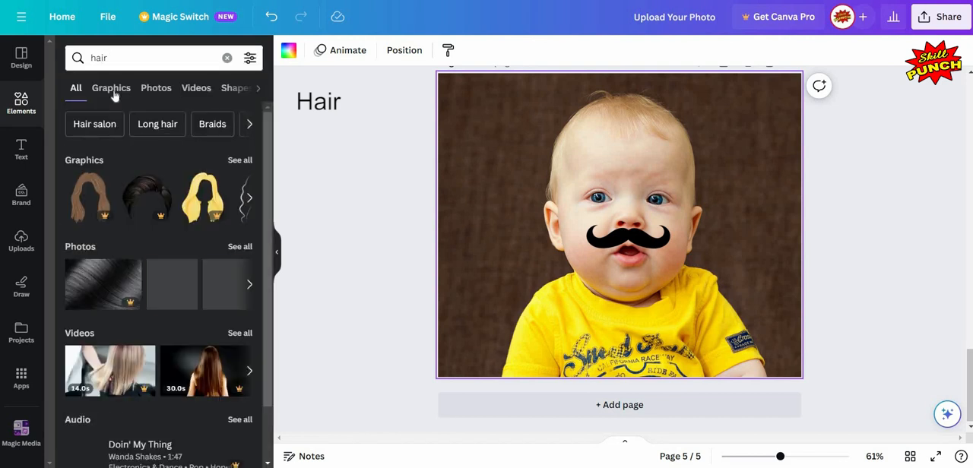
left_click(115, 90)
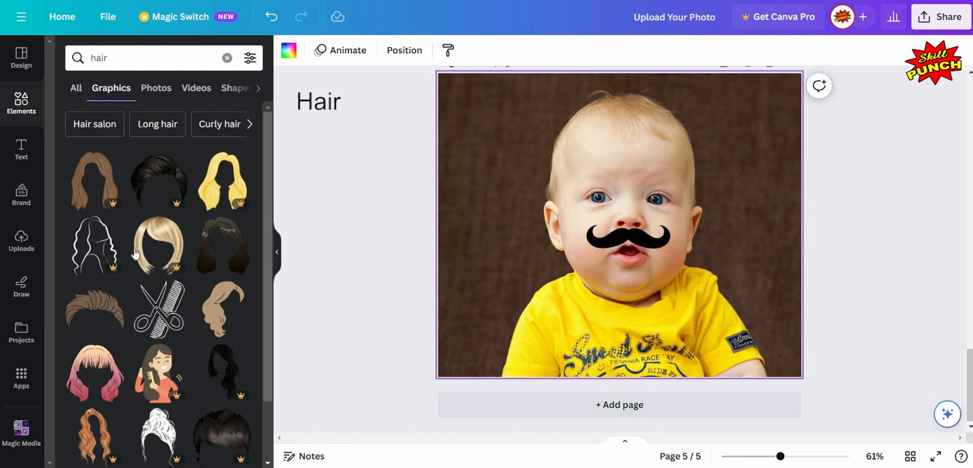
Step: Look through the hair graphics for a hairstyle that suits the baby on page 5
scroll(138, 259, "down", 3)
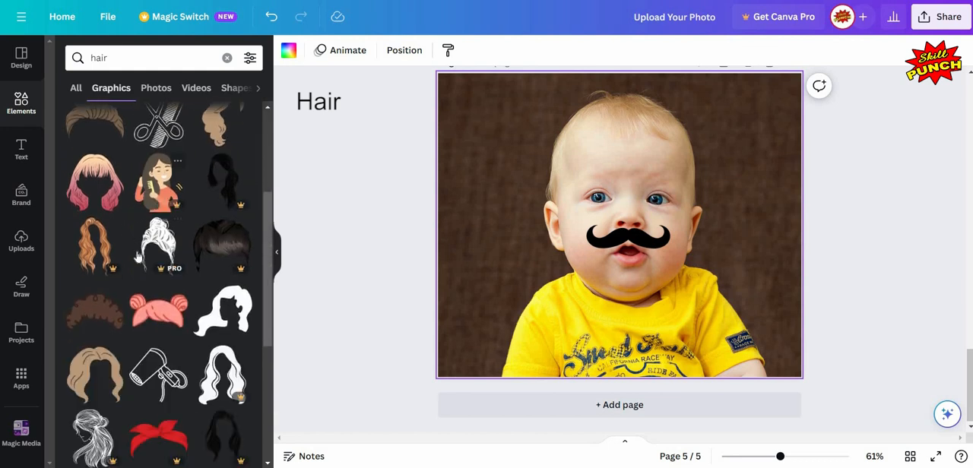
scroll(137, 259, "down", 5)
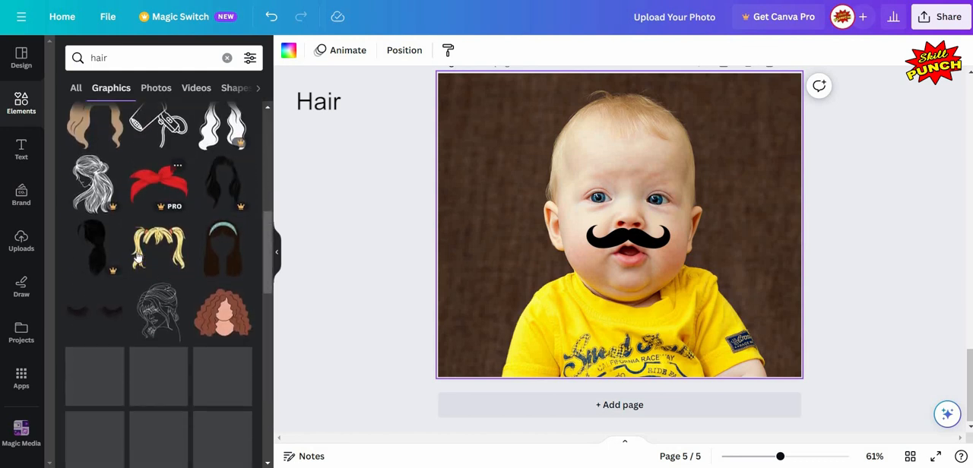
scroll(138, 258, "down", 3)
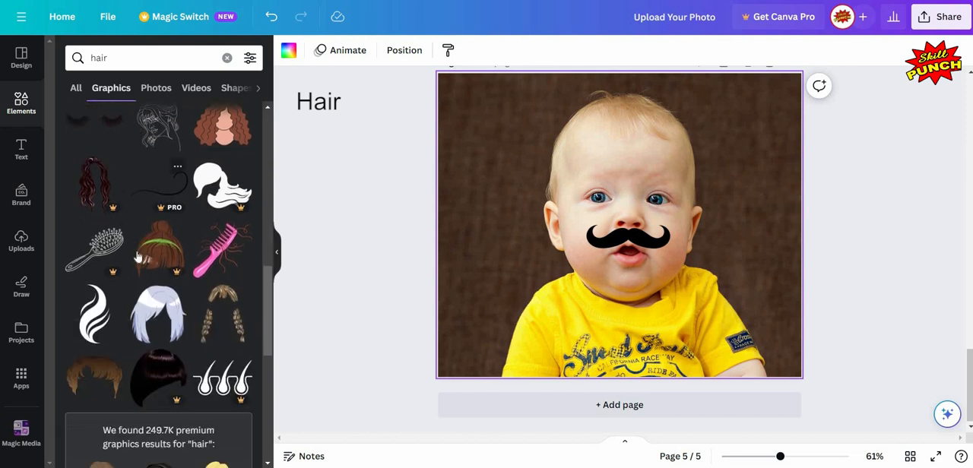
scroll(138, 259, "down", 5)
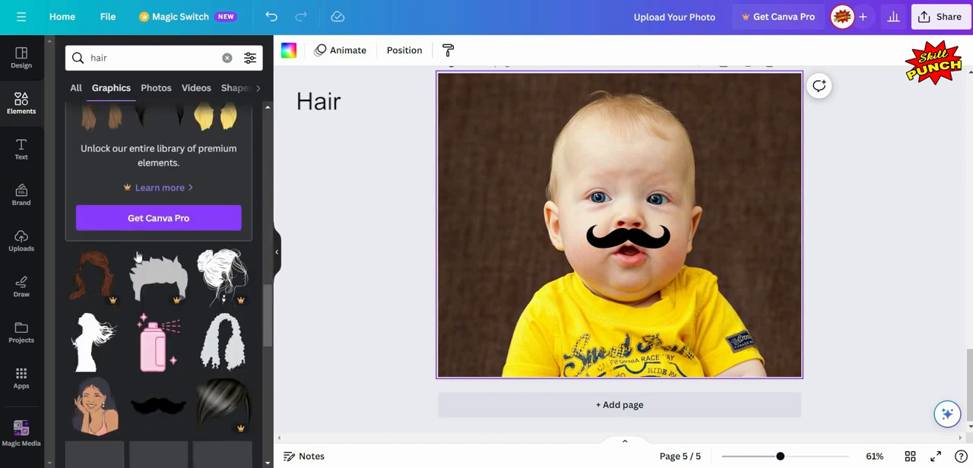
scroll(140, 257, "down", 5)
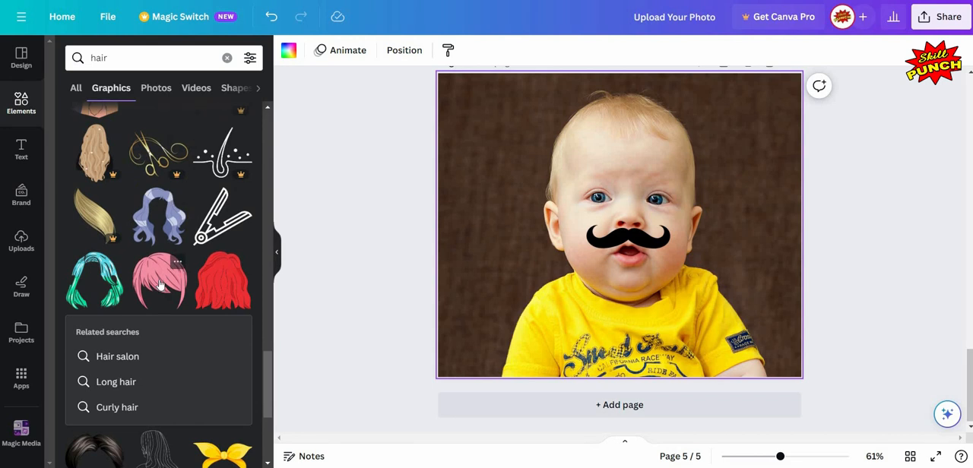
scroll(160, 285, "down", 3)
scroll(159, 284, "down", 3)
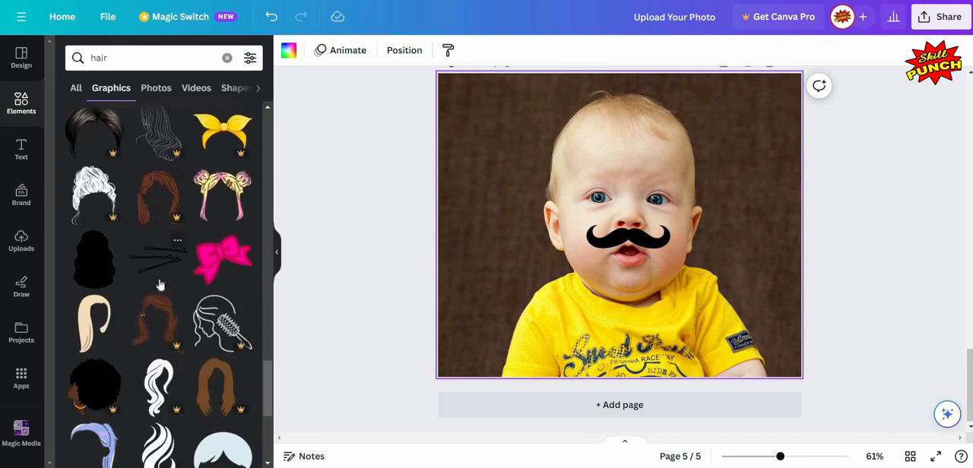
scroll(159, 284, "down", 1)
scroll(159, 284, "down", 4)
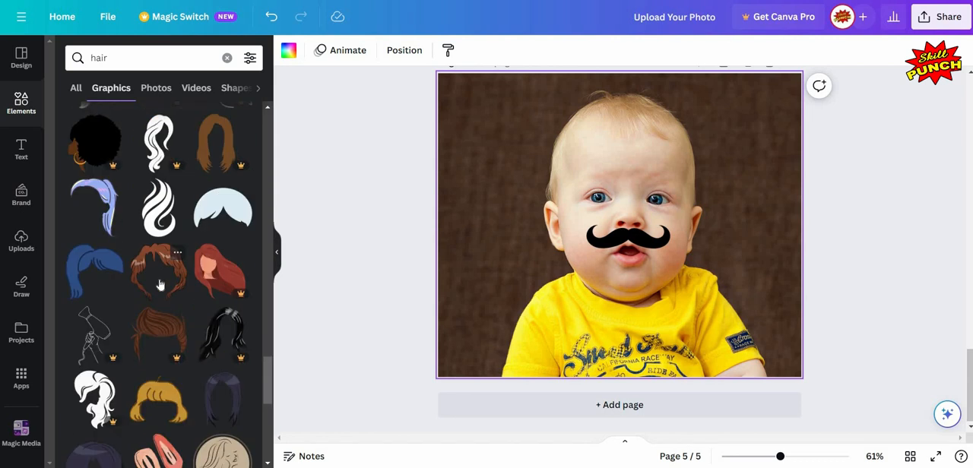
scroll(160, 284, "down", 3)
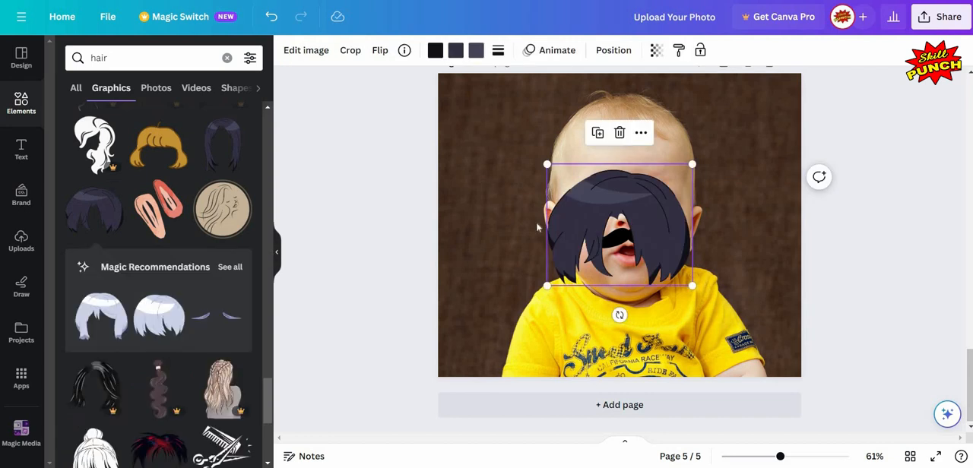
Step: Try the short dark blue hair graphic enlarged over the baby's head on page 5 and delete it
left_click(276, 252)
left_click_drag(506, 220, 506, 134)
left_click_drag(432, 199, 389, 235)
mouse_move(519, 145)
left_mouse_down()
mouse_move(531, 144)
mouse_move(523, 135)
left_mouse_up()
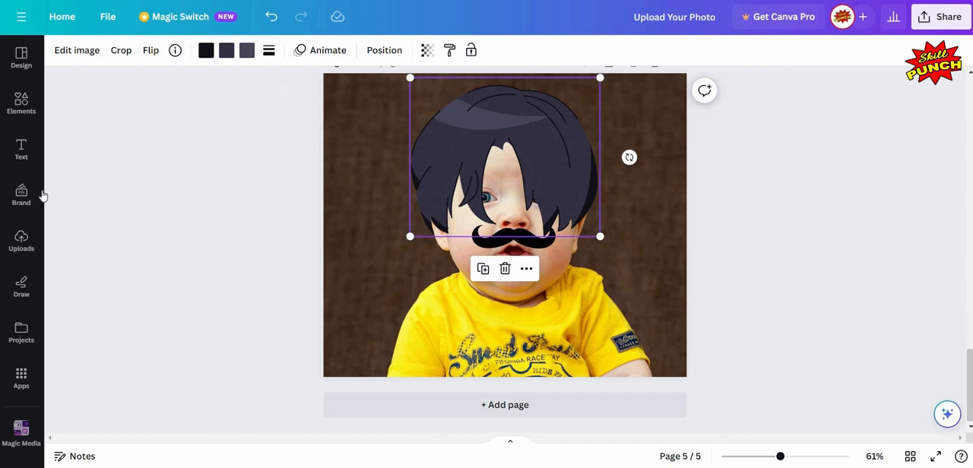
left_click(505, 268)
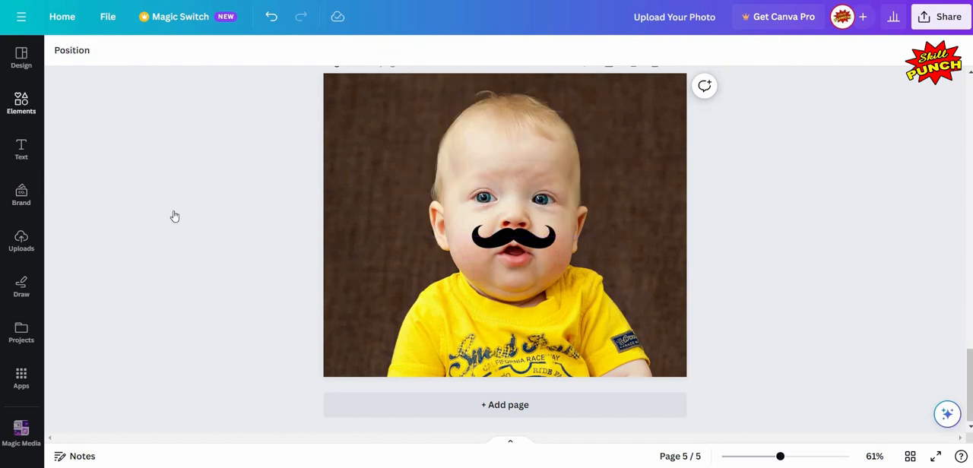
Step: Add the short pink hair graphic to page 5 and collapse the element search results
scroll(165, 218, "up", 1)
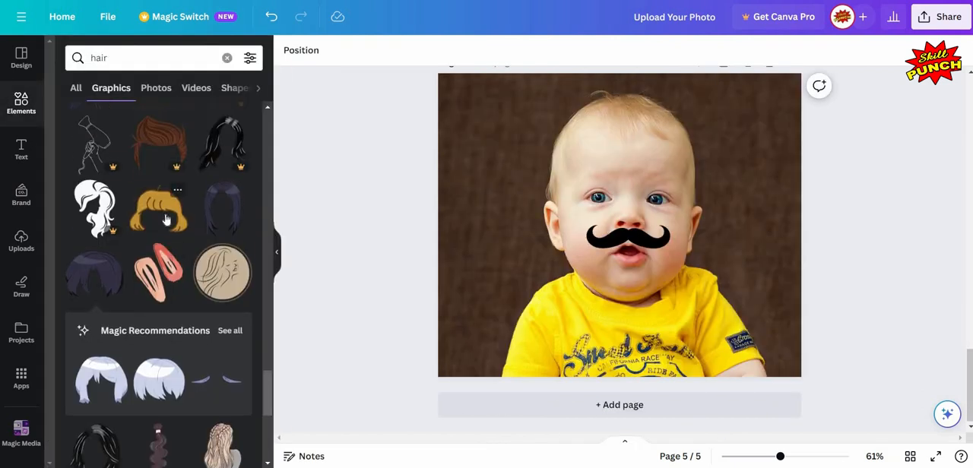
scroll(166, 220, "up", 5)
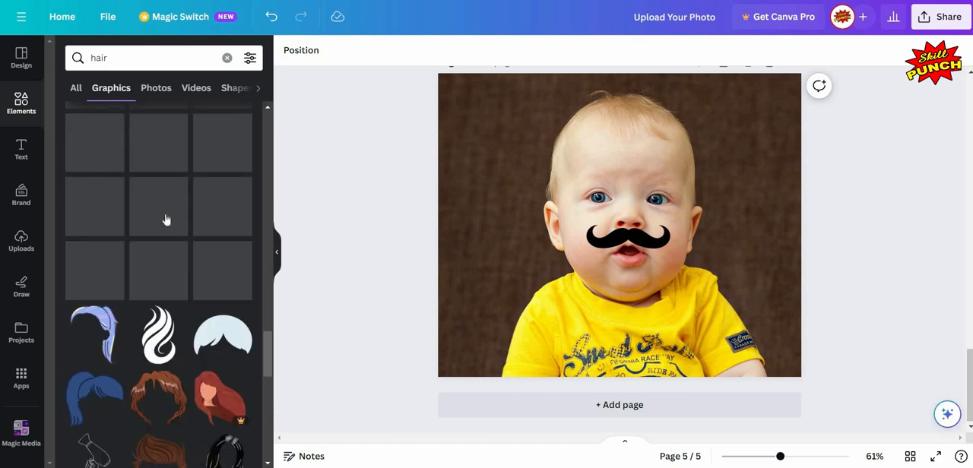
scroll(165, 219, "up", 1)
scroll(165, 219, "up", 5)
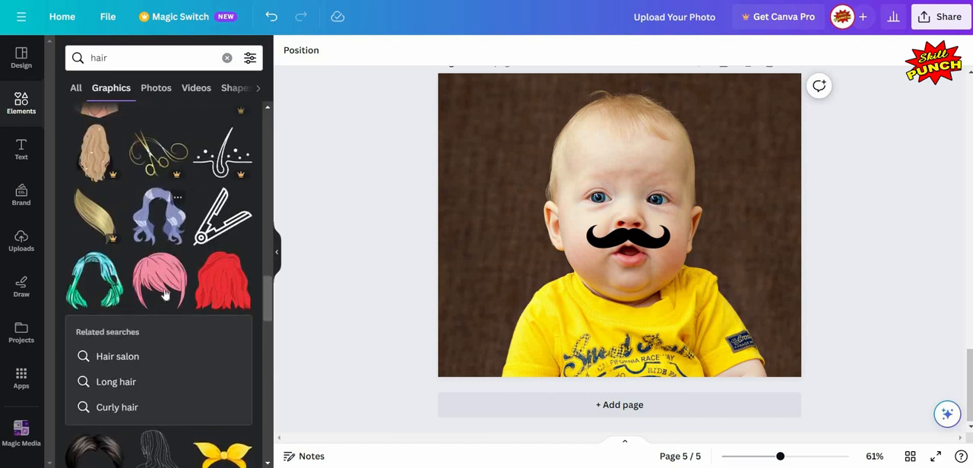
left_click(279, 255)
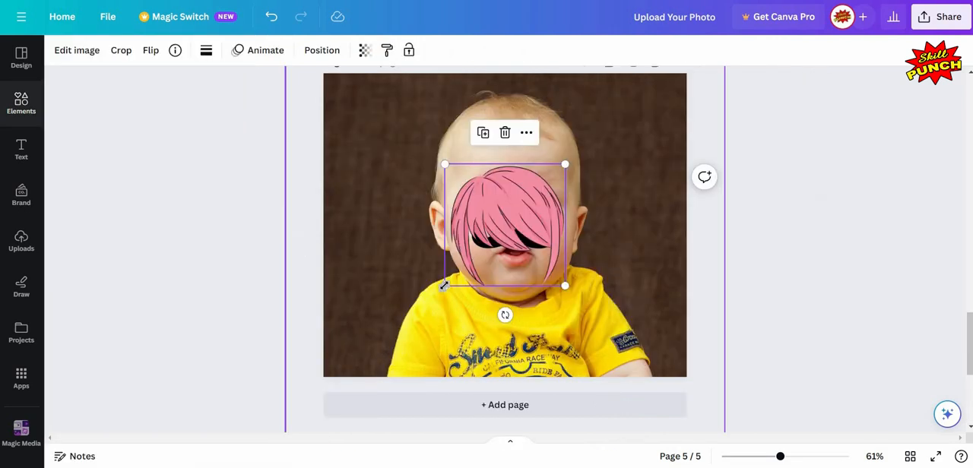
Step: Enlarge the pink hair to the width of the baby's head and center it over the forehead, leaving the eyes uncovered
left_click_drag(446, 285, 374, 332)
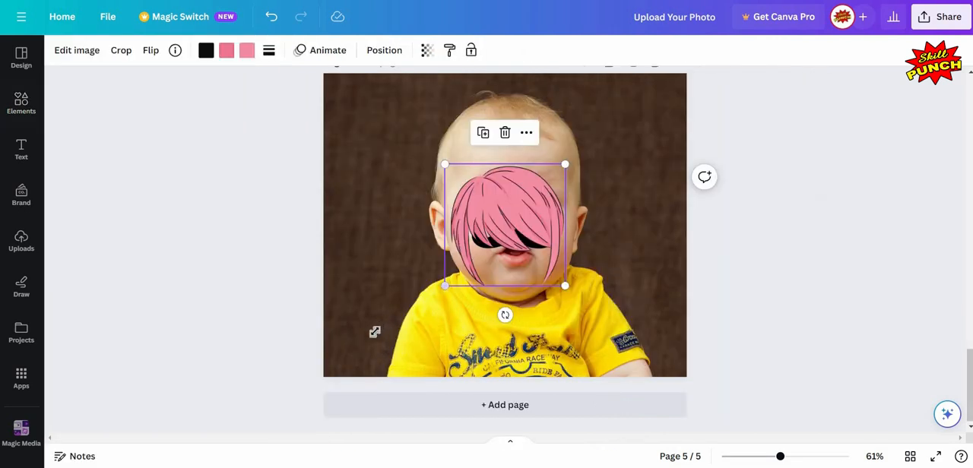
left_click_drag(445, 285, 387, 342)
left_click_drag(478, 192, 498, 148)
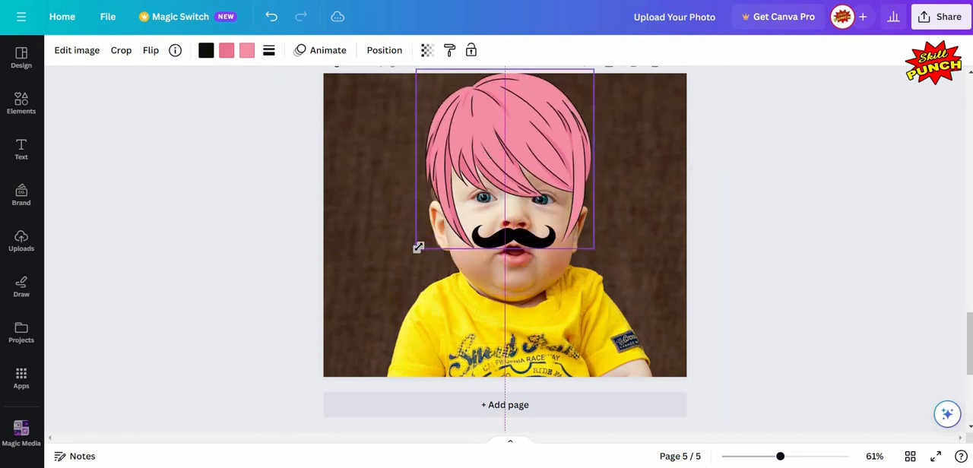
left_click_drag(418, 247, 393, 272)
left_click_drag(524, 130, 526, 125)
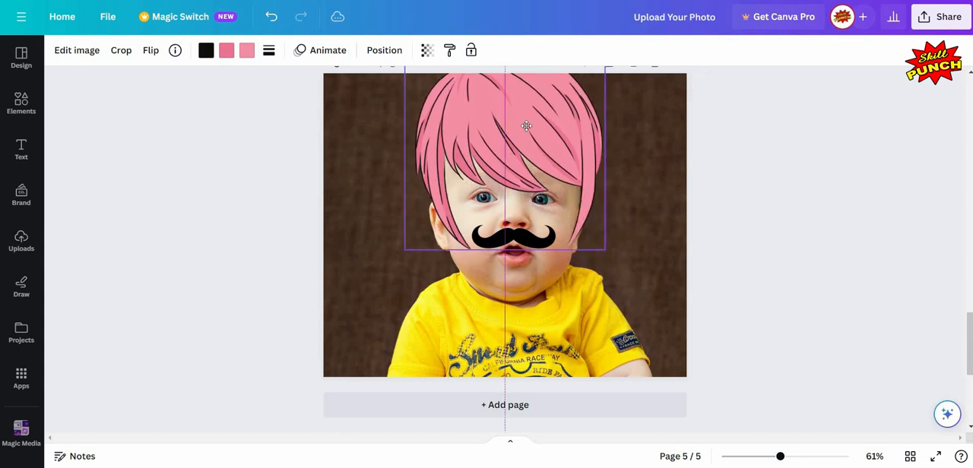
left_click(799, 251)
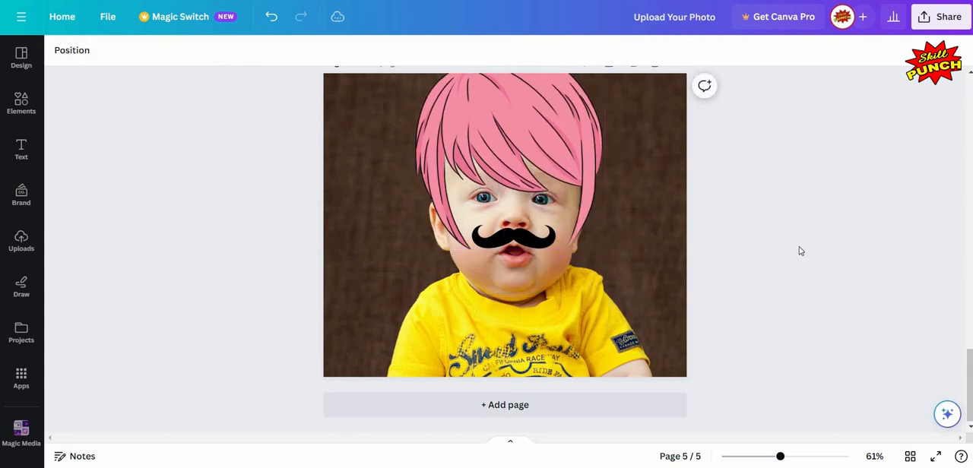
Step: Review the finished pages from page 5 back up to page 2, checking the hair, mustache, hats and mask
scroll(798, 251, "up", 1)
scroll(798, 251, "down", 1)
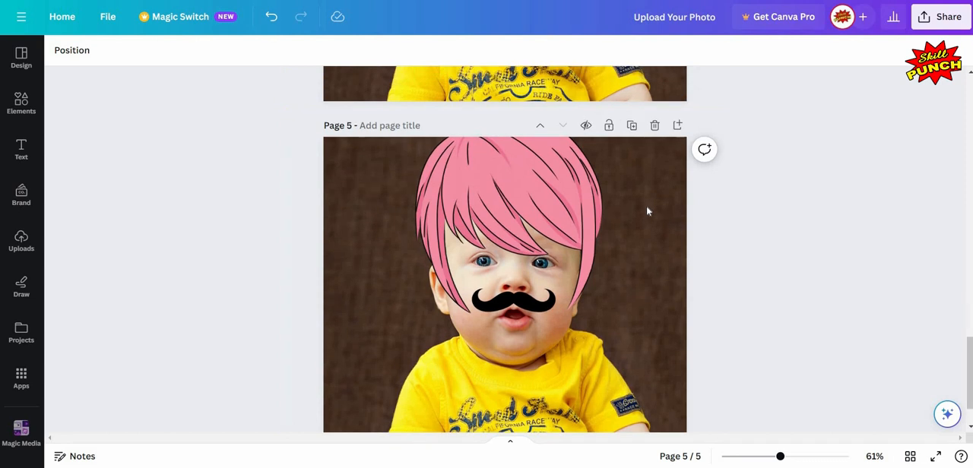
scroll(646, 206, "up", 3)
scroll(648, 227, "up", 2)
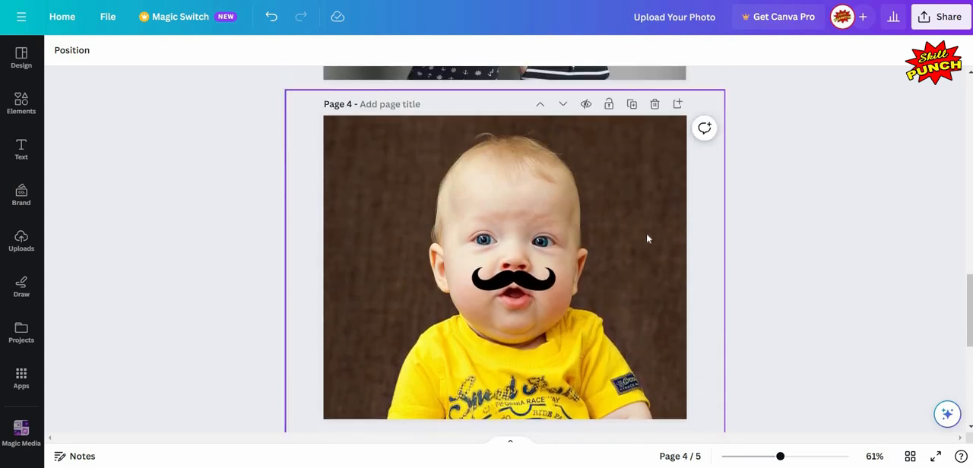
scroll(647, 239, "up", 4)
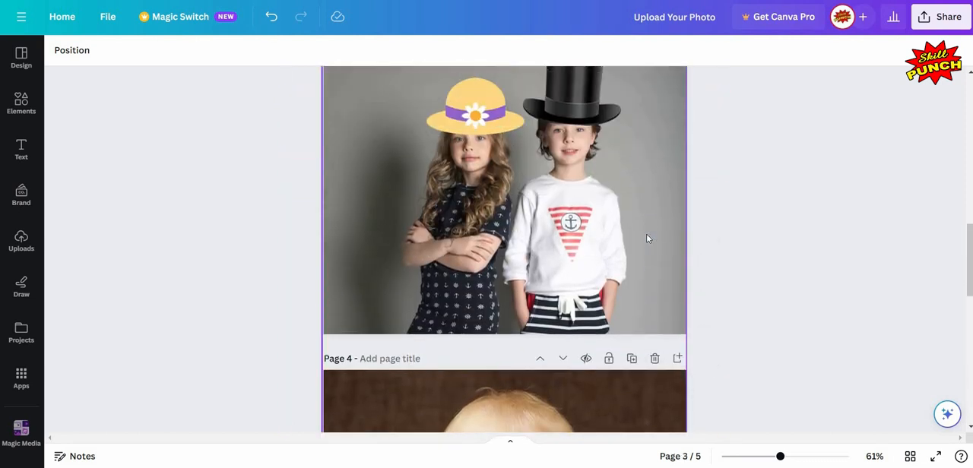
scroll(647, 238, "up", 1)
scroll(648, 239, "up", 3)
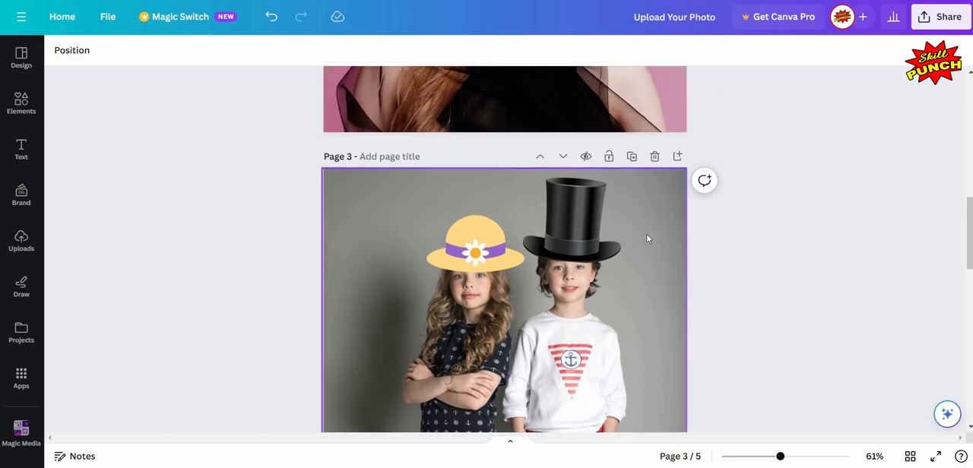
scroll(647, 239, "up", 2)
scroll(647, 239, "up", 5)
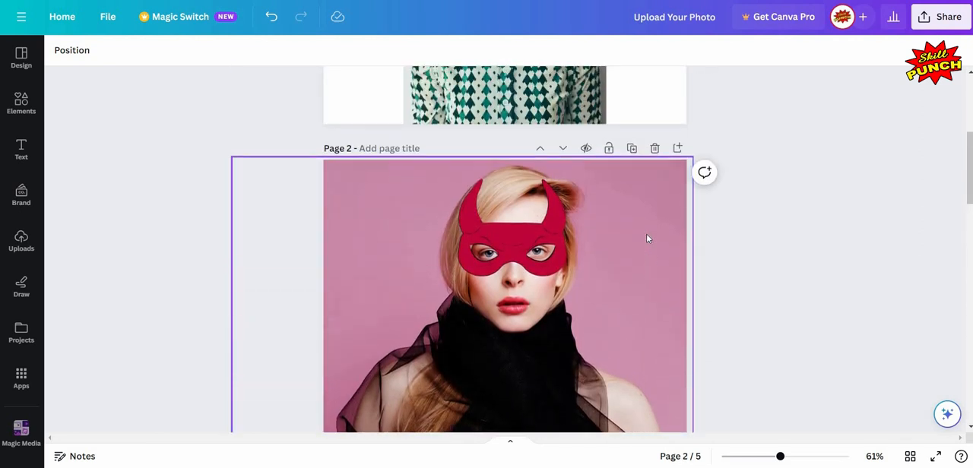